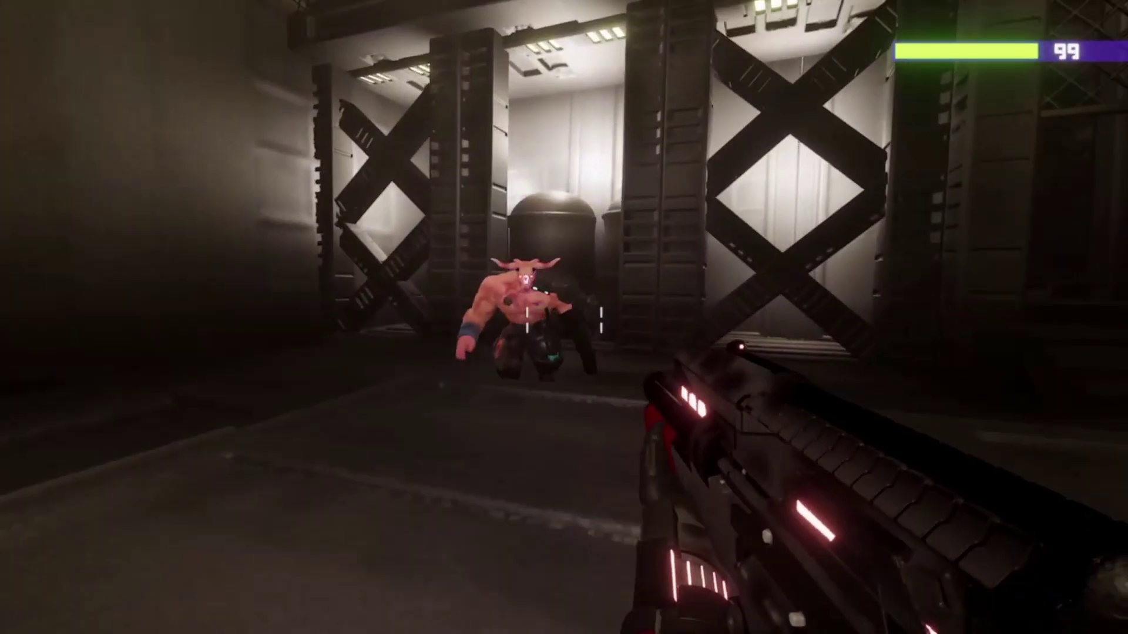
- Shoot down the horned, pink and distant enemies while moving through the demo level
{"action": "left_click", "coordinate": [564, 318]}
{"action": "key", "text": "s"}
{"action": "left_click", "coordinate": [564, 318]}
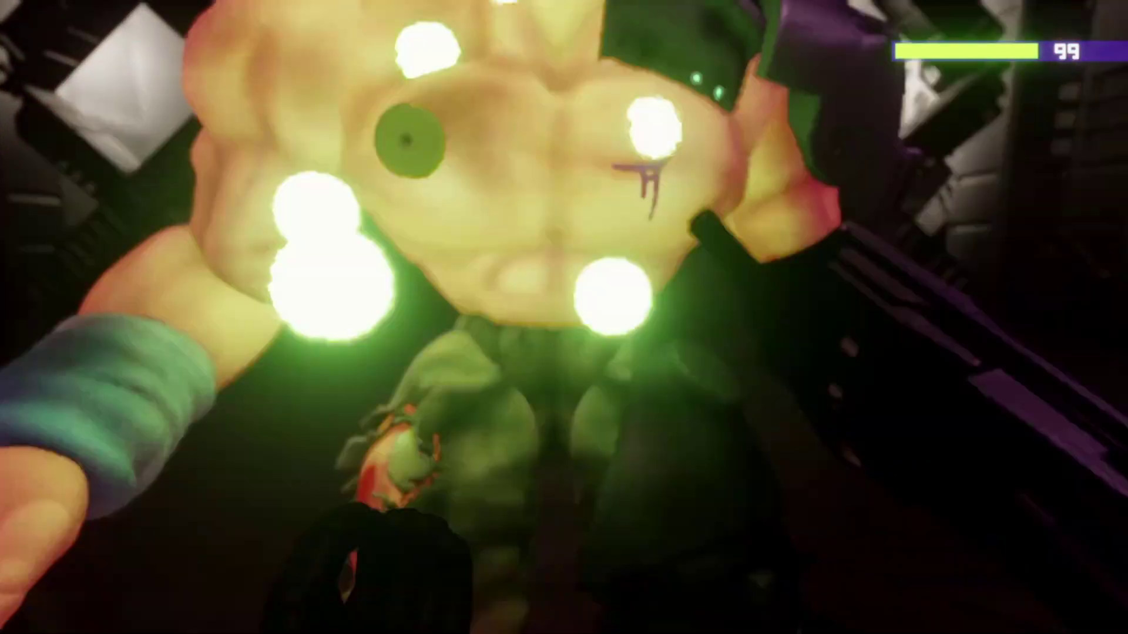
{"action": "left_click", "coordinate": [564, 319]}
{"action": "key", "text": "w"}
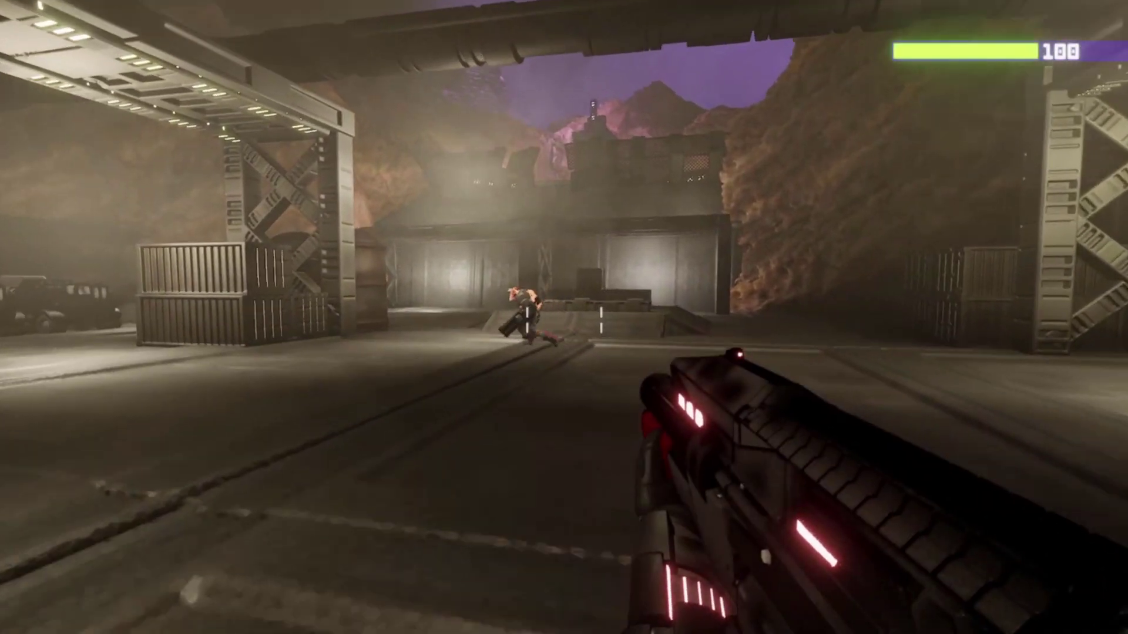
{"action": "left_click", "coordinate": [564, 318]}
{"action": "left_click", "coordinate": [564, 318]}
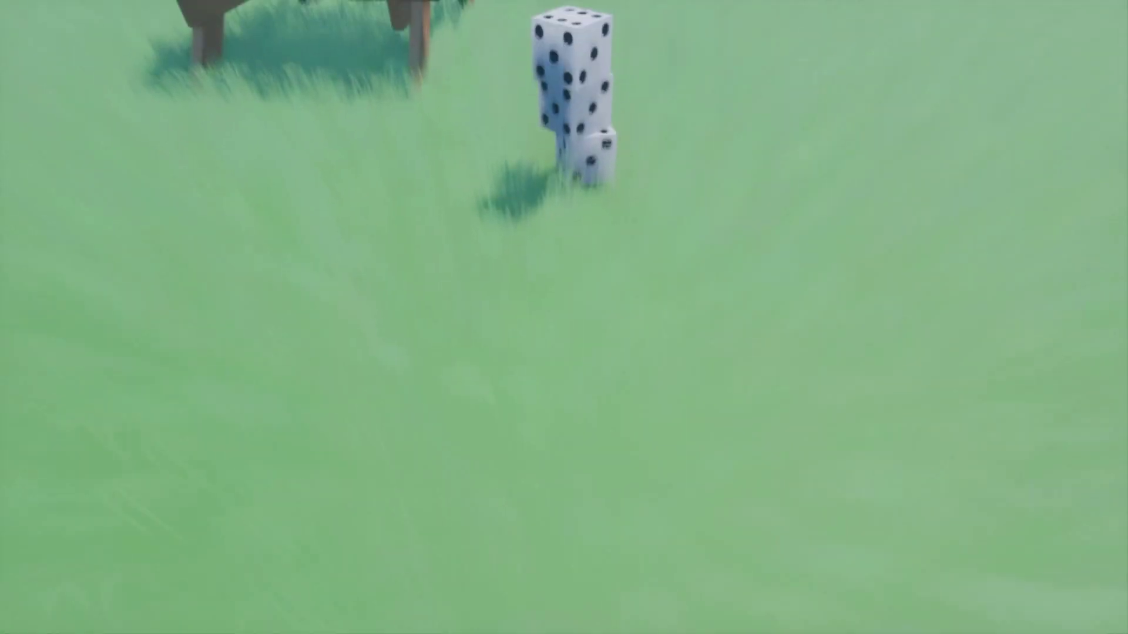
- Walk up to the stacked dice and push them over with the puppet's open hand
{"action": "key", "text": "w"}
{"action": "left_click", "coordinate": [564, 318]}
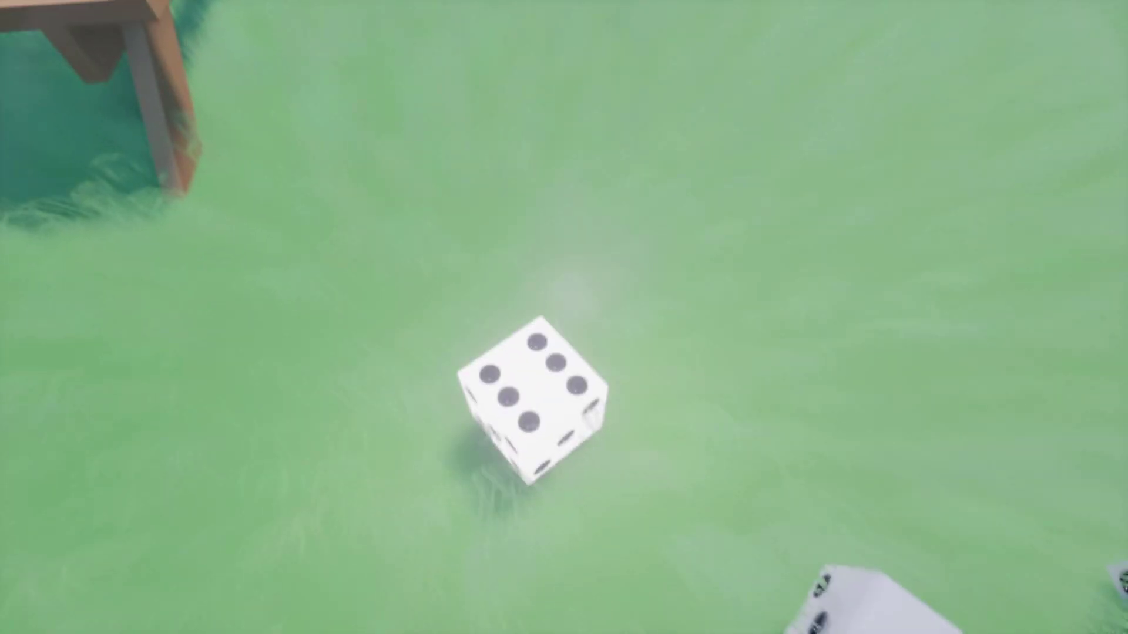
{"action": "left_click", "coordinate": [564, 319]}
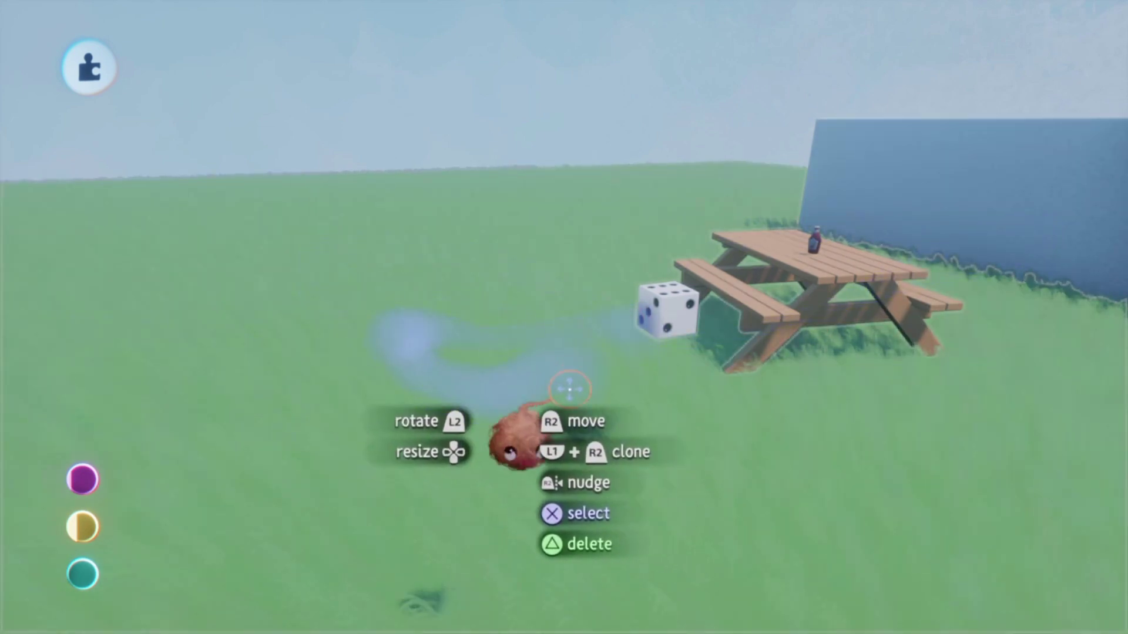
- Orbit around the picnic table, bottle and die, then bring up ITT's Template Collection
{"action": "scroll", "coordinate": [514, 344], "scroll_direction": "down", "scroll_amount": 3}
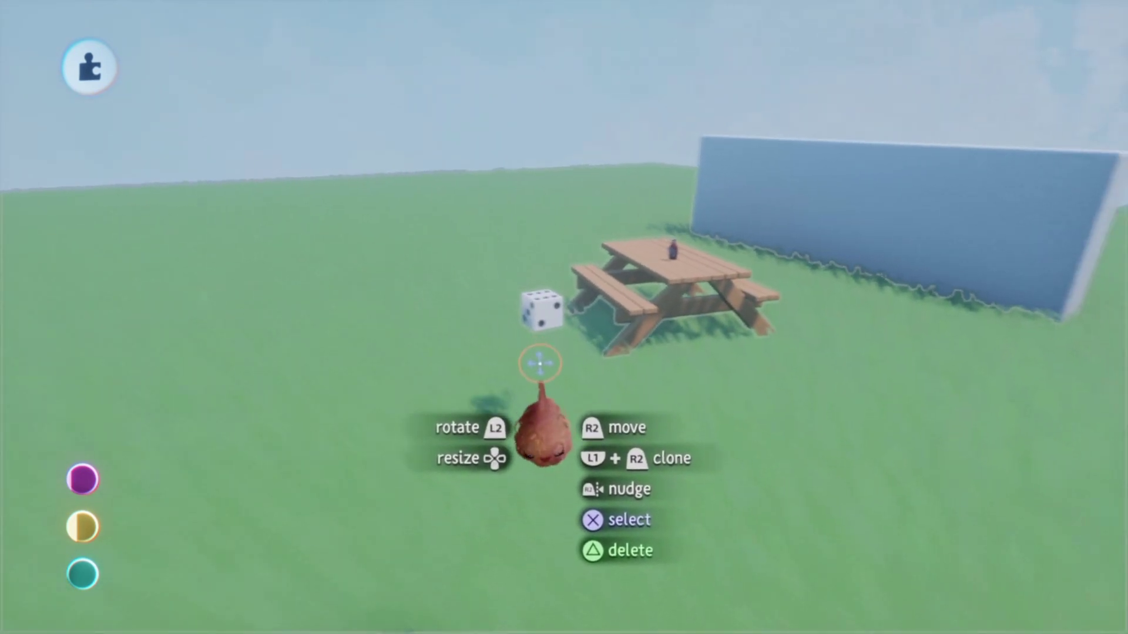
{"action": "scroll", "coordinate": [540, 364], "scroll_direction": "down", "scroll_amount": 3}
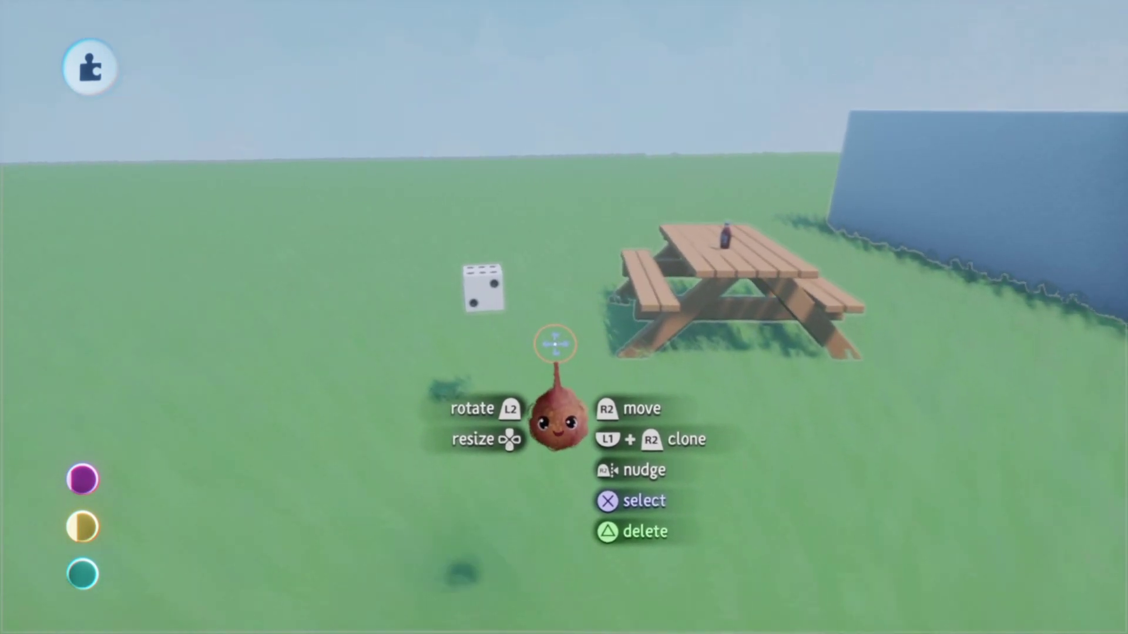
{"action": "middle_click_drag", "start_coordinate": [553, 342], "coordinate": [539, 311]}
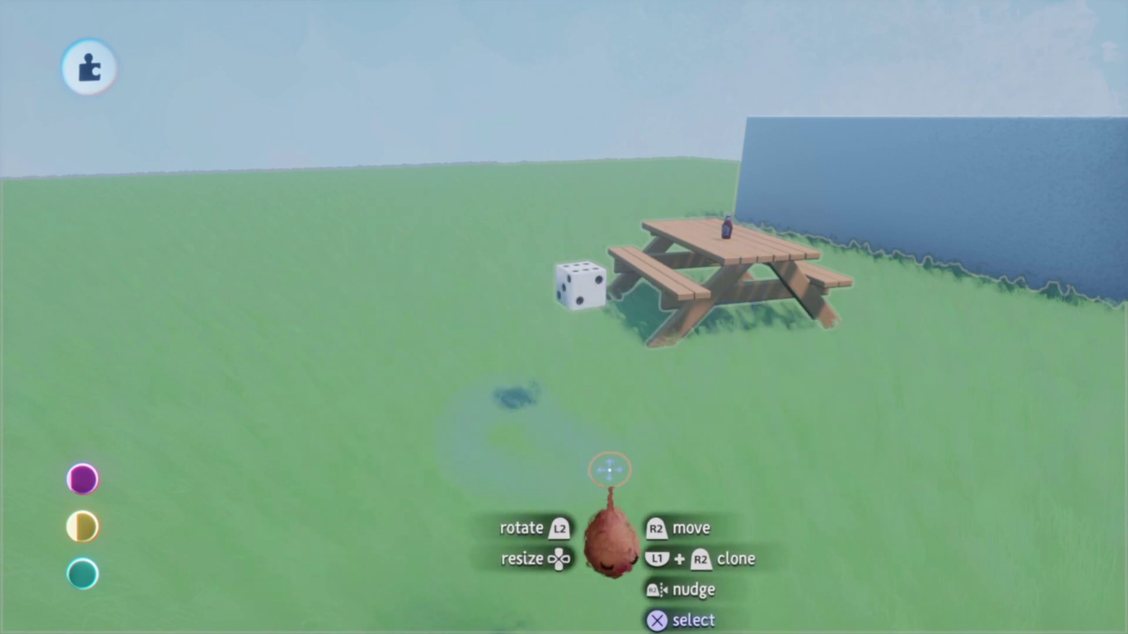
{"action": "key", "text": "Escape"}
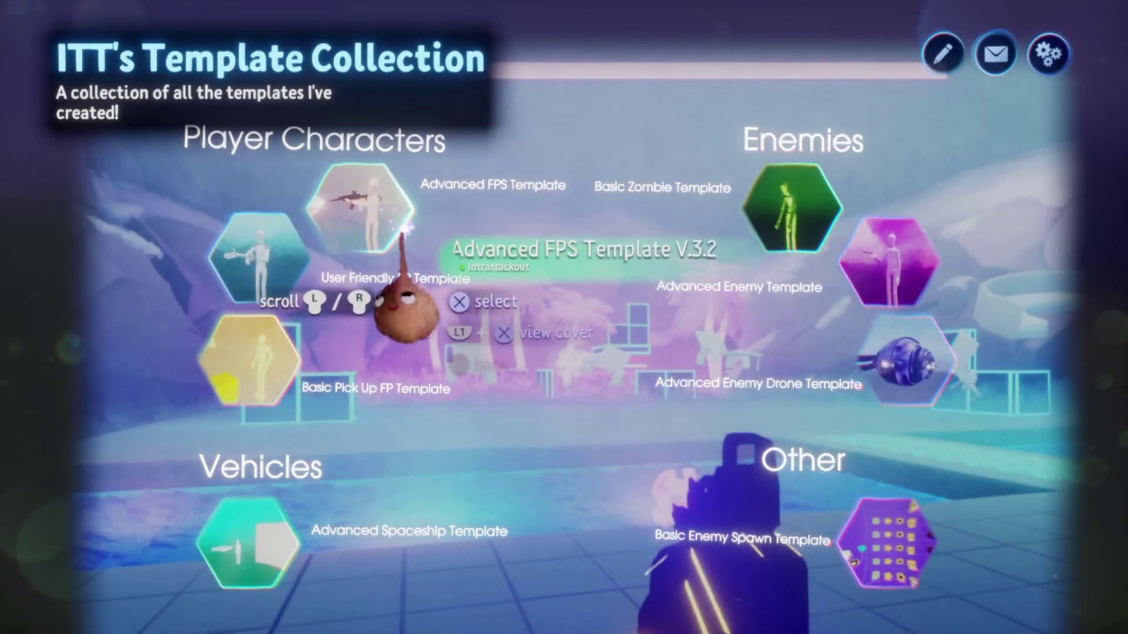
- Stamp the User Friendly FP Template's mannequin puppet and first-person arms onto the grass
{"action": "left_click", "coordinate": [274, 274]}
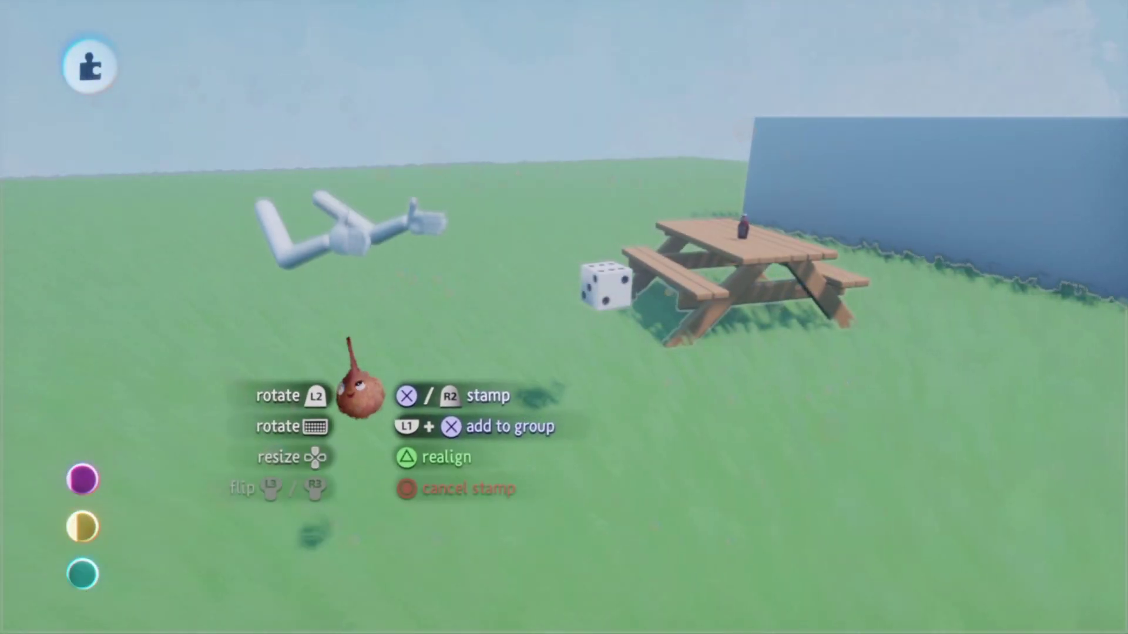
{"action": "middle_click_drag", "start_coordinate": [354, 345], "coordinate": [314, 315]}
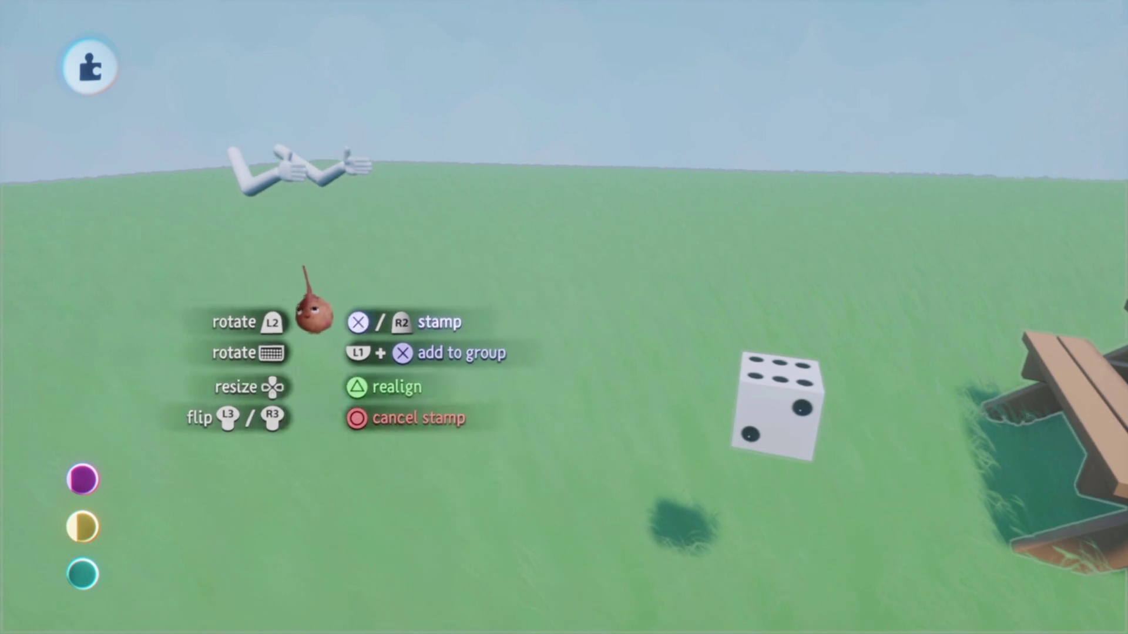
{"action": "left_click", "coordinate": [358, 281]}
{"action": "middle_click_drag", "start_coordinate": [359, 280], "coordinate": [496, 315]}
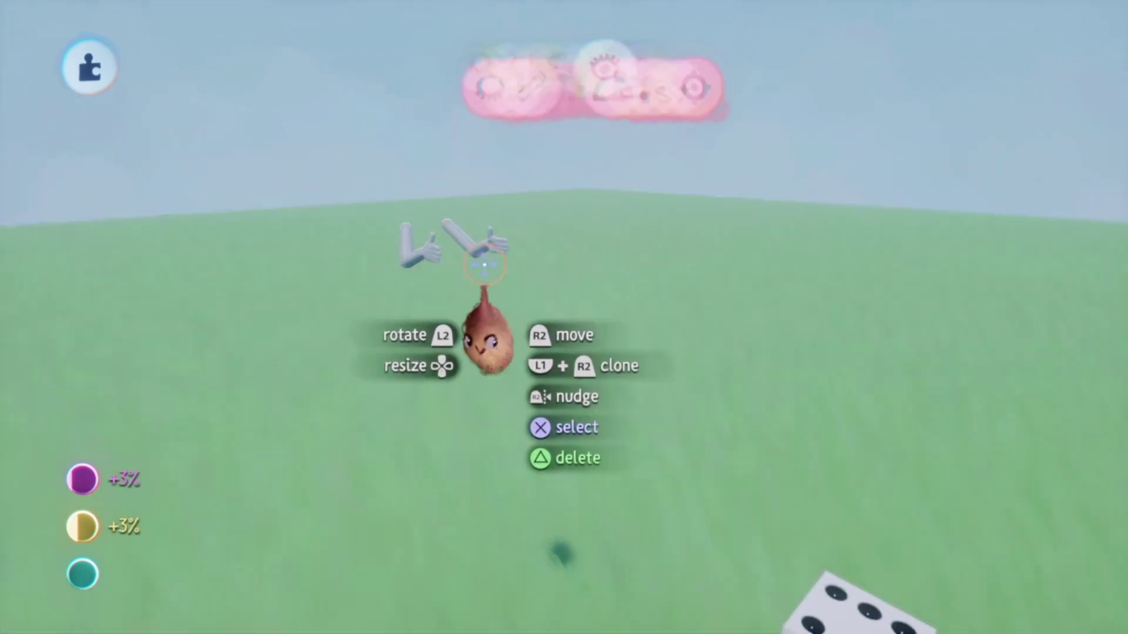
{"action": "middle_click_drag", "start_coordinate": [488, 260], "coordinate": [272, 171]}
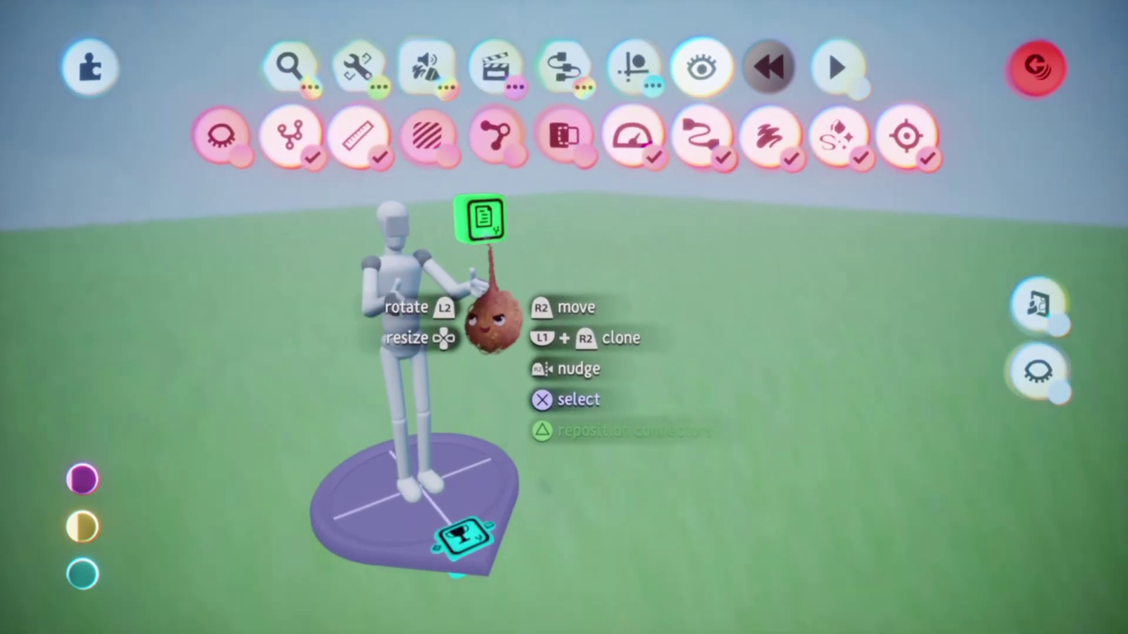
- Attach a Microchip from Logic & Processing gadgets to the die
{"action": "left_click_drag", "start_coordinate": [483, 219], "coordinate": [485, 230]}
{"action": "middle_click_drag", "start_coordinate": [484, 230], "coordinate": [405, 262]}
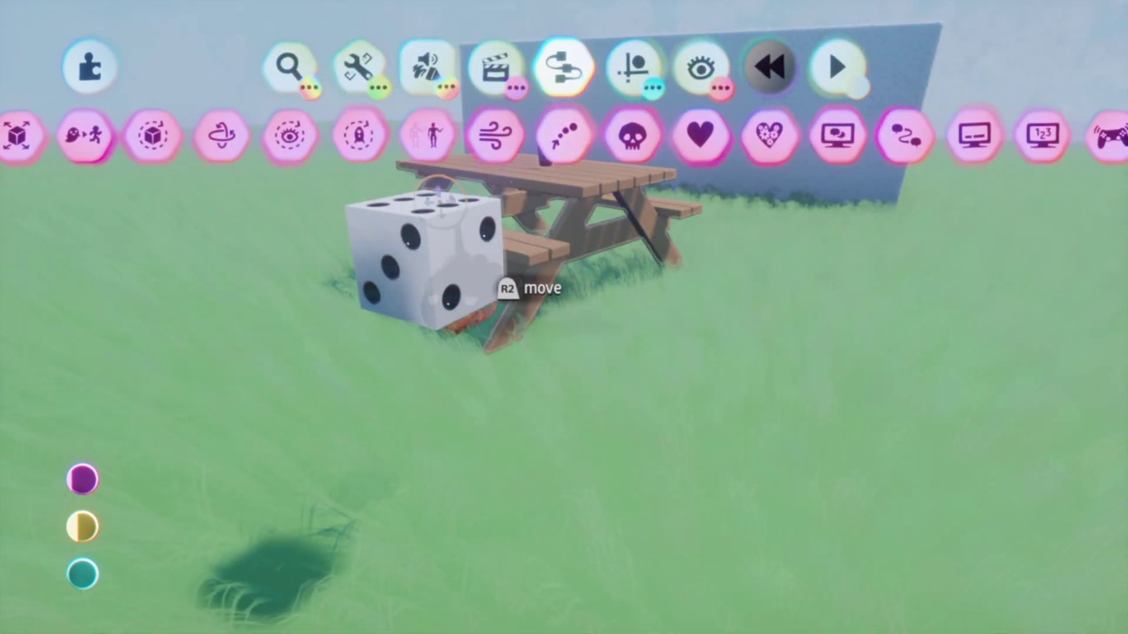
{"action": "left_click_drag", "start_coordinate": [301, 135], "coordinate": [682, 136]}
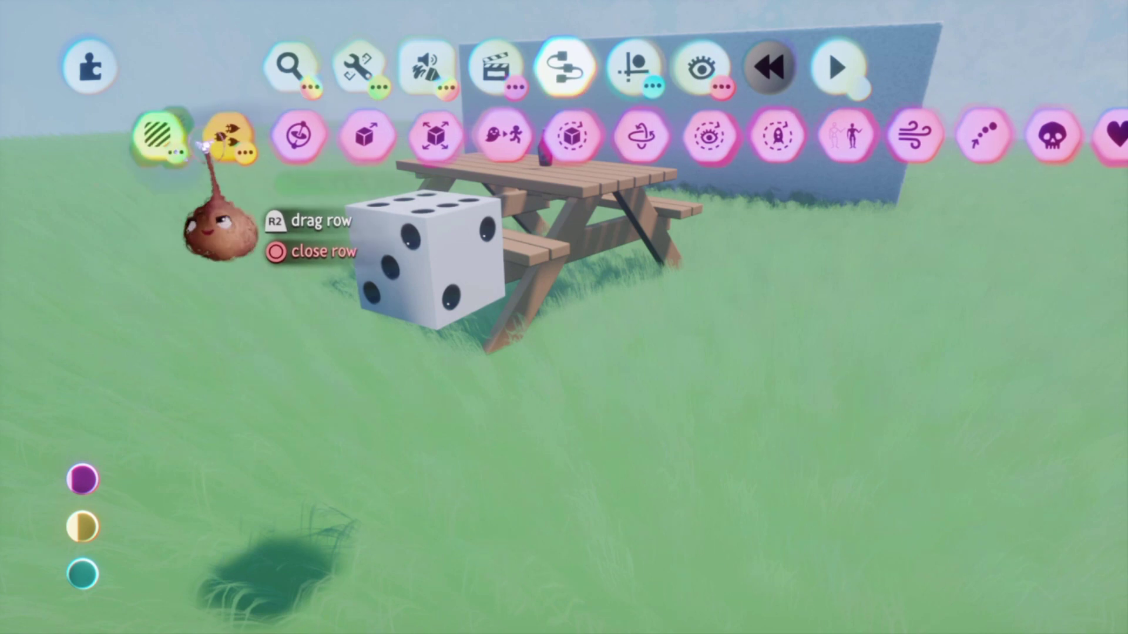
{"action": "left_click", "coordinate": [227, 143]}
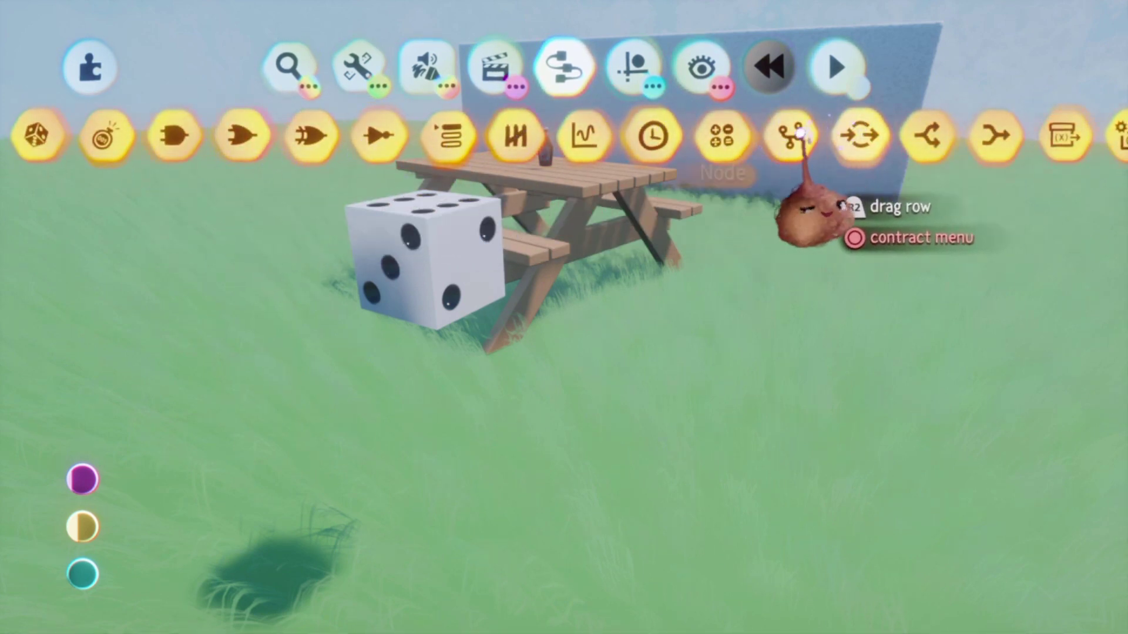
{"action": "left_click", "coordinate": [799, 134]}
{"action": "left_click", "coordinate": [505, 347]}
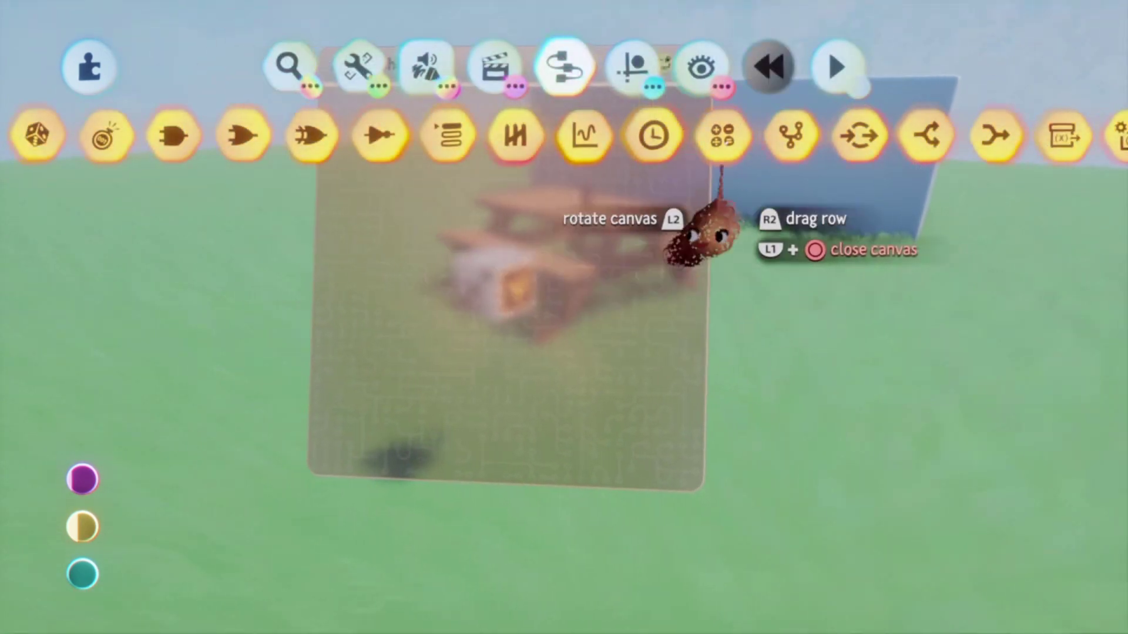
- Place a Follower gadget from the Object gadgets onto the die's microchip
{"action": "left_click_drag", "start_coordinate": [696, 235], "coordinate": [406, 276]}
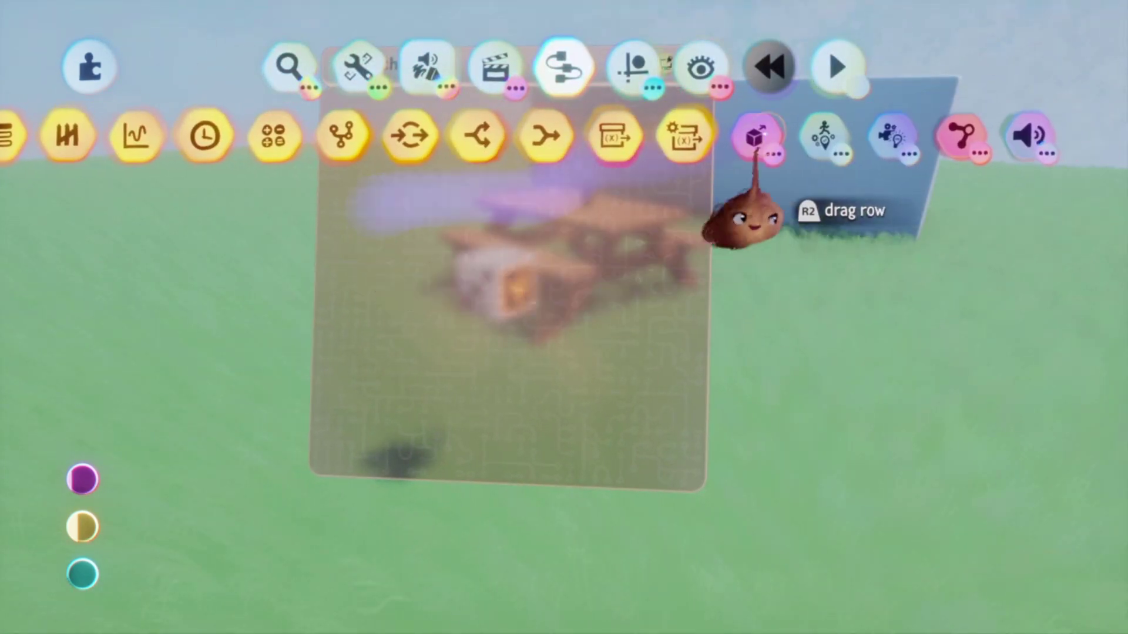
{"action": "left_click", "coordinate": [755, 140]}
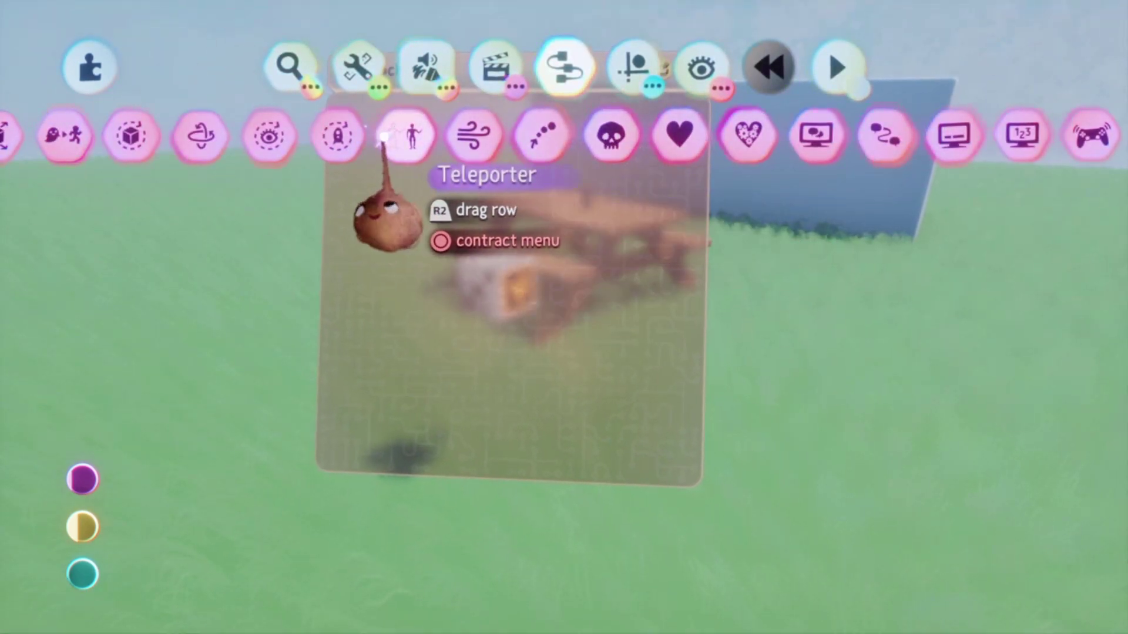
{"action": "left_click_drag", "start_coordinate": [339, 141], "coordinate": [552, 143]}
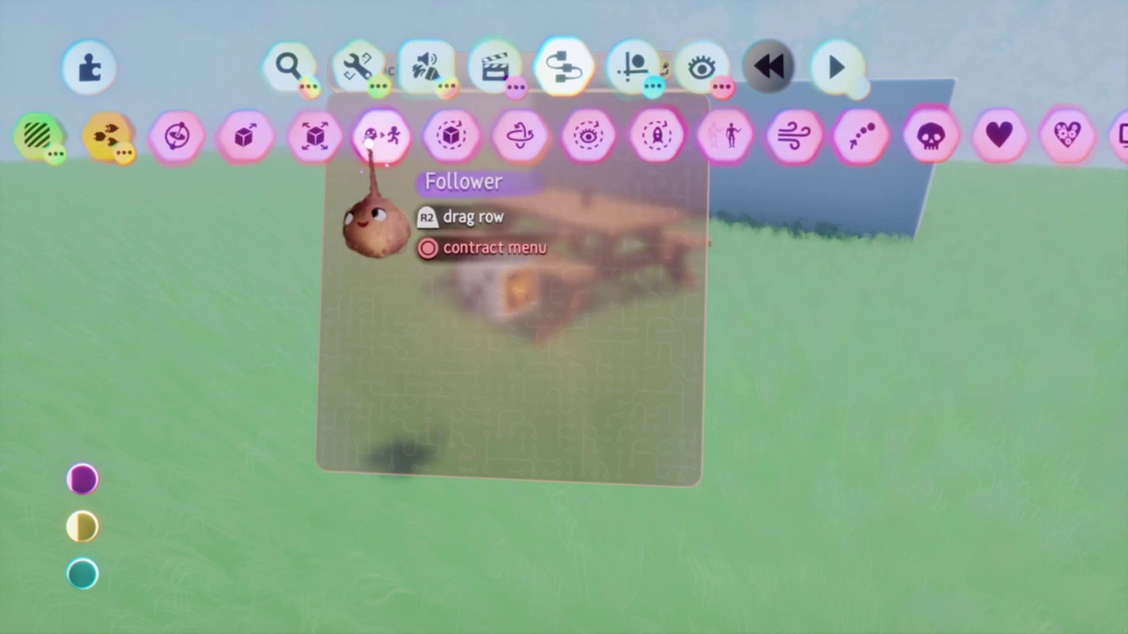
{"action": "left_click", "coordinate": [370, 141]}
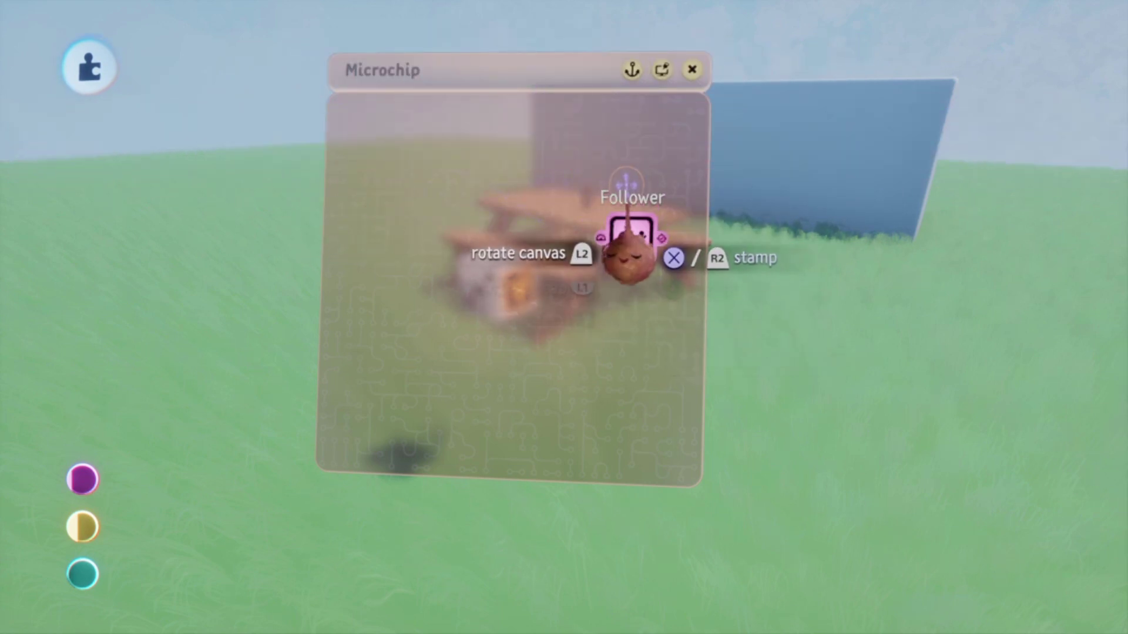
{"action": "left_click", "coordinate": [637, 241]}
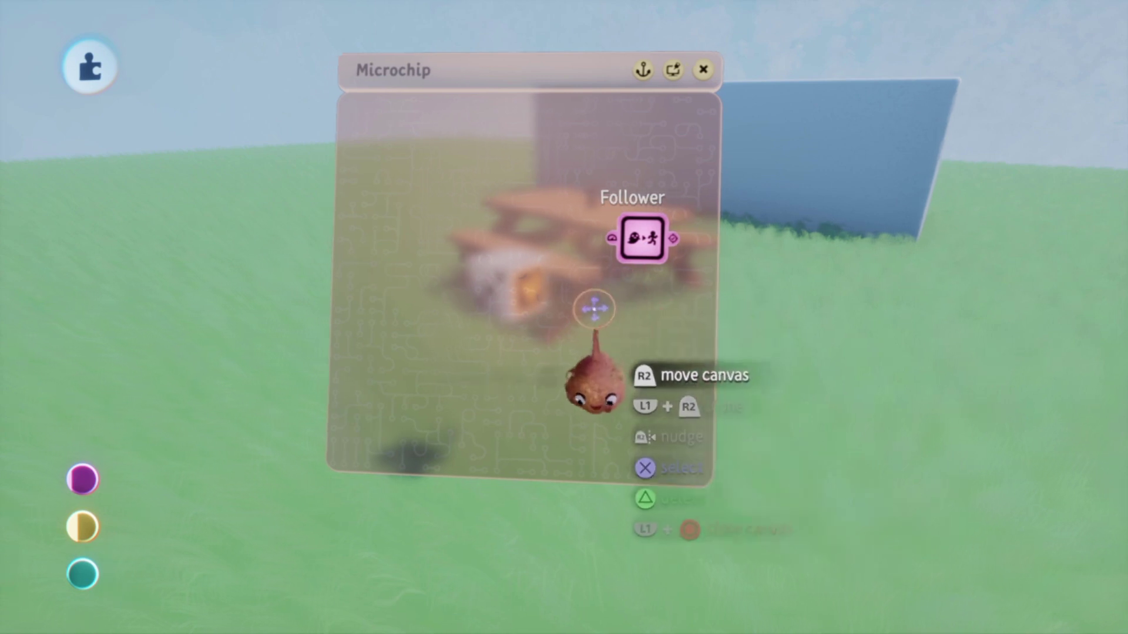
{"action": "mouse_move", "coordinate": [621, 319]}
{"action": "middle_mouse_down"}
{"action": "mouse_move", "coordinate": [582, 285]}
{"action": "mouse_move", "coordinate": [594, 307]}
{"action": "mouse_move", "coordinate": [586, 332]}
{"action": "mouse_move", "coordinate": [592, 312]}
{"action": "mouse_move", "coordinate": [578, 314]}
{"action": "mouse_move", "coordinate": [594, 315]}
{"action": "mouse_move", "coordinate": [592, 285]}
{"action": "middle_mouse_up"}
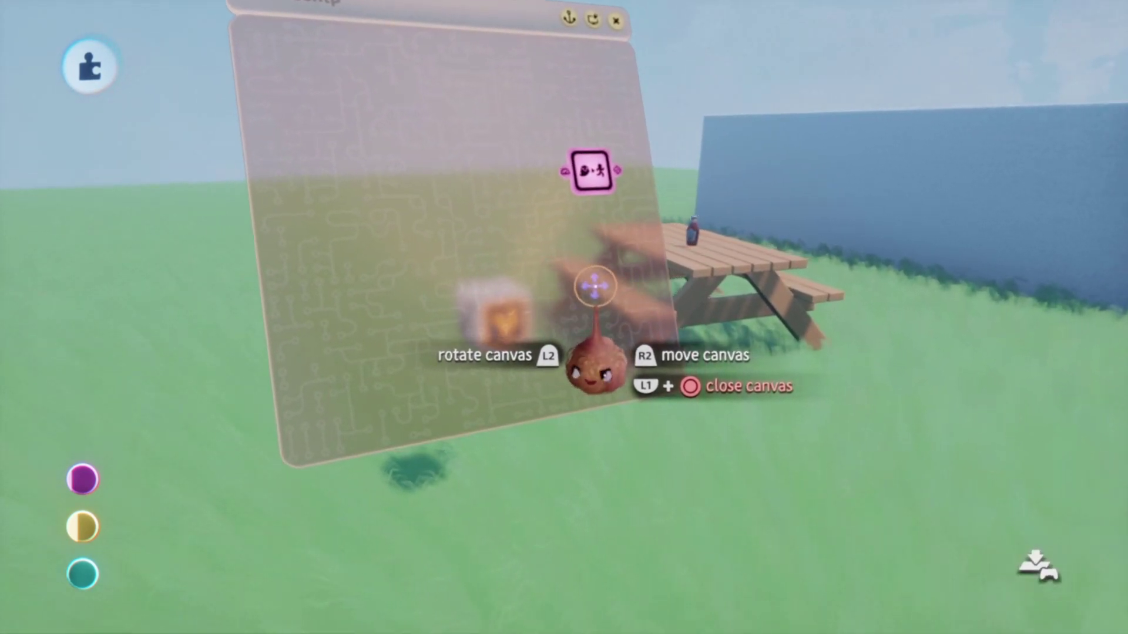
{"action": "middle_click_drag", "start_coordinate": [596, 291], "coordinate": [473, 209]}
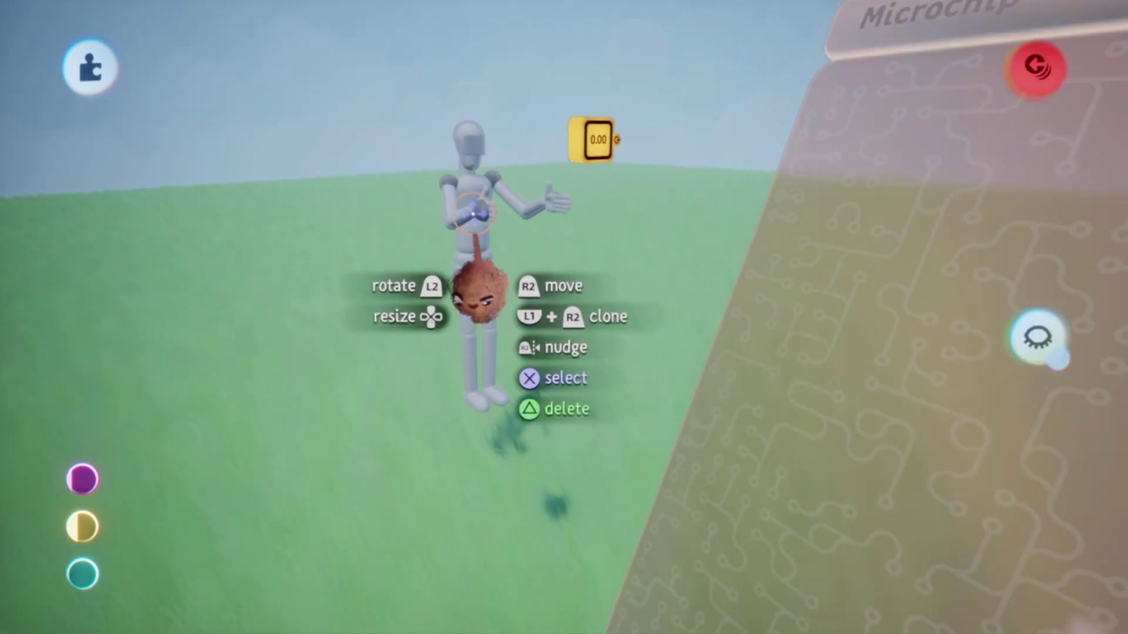
- Open the puppet's Puppet Logic, then carry the die's microchip cube in front of the puppet's hand
{"action": "left_click", "coordinate": [536, 438]}
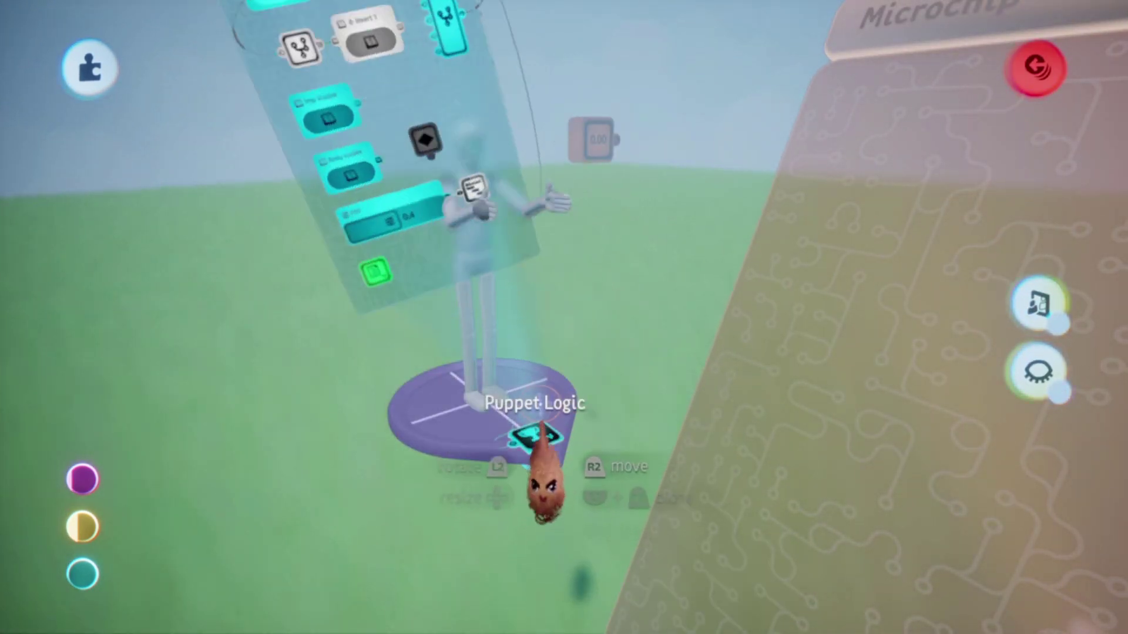
{"action": "left_click_drag", "start_coordinate": [423, 246], "coordinate": [364, 247]}
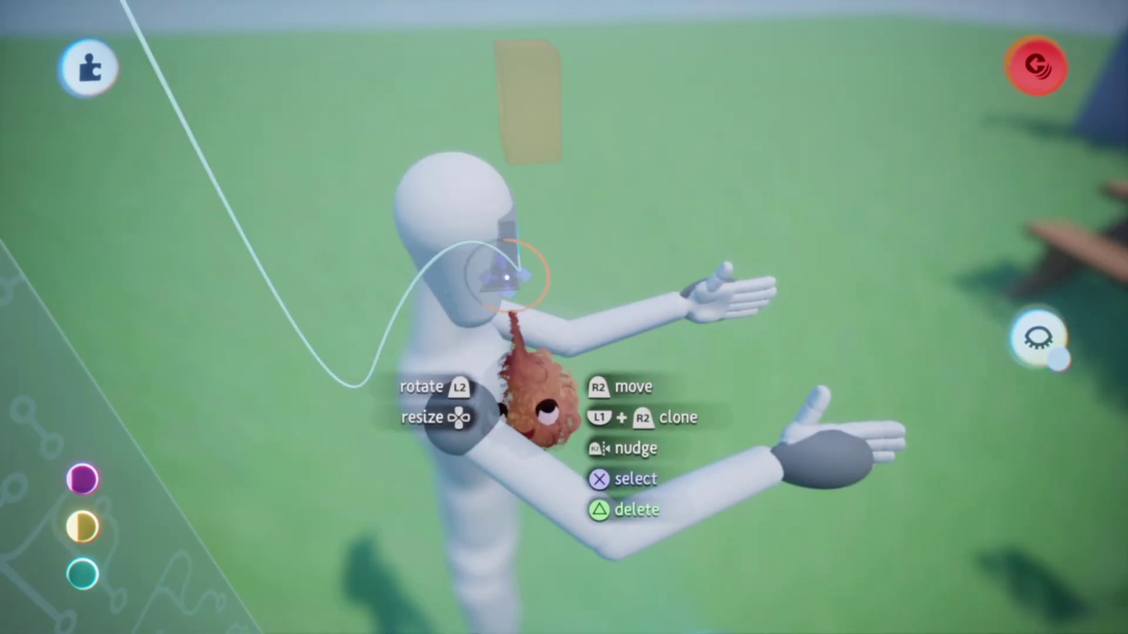
{"action": "left_click_drag", "start_coordinate": [534, 411], "coordinate": [574, 376]}
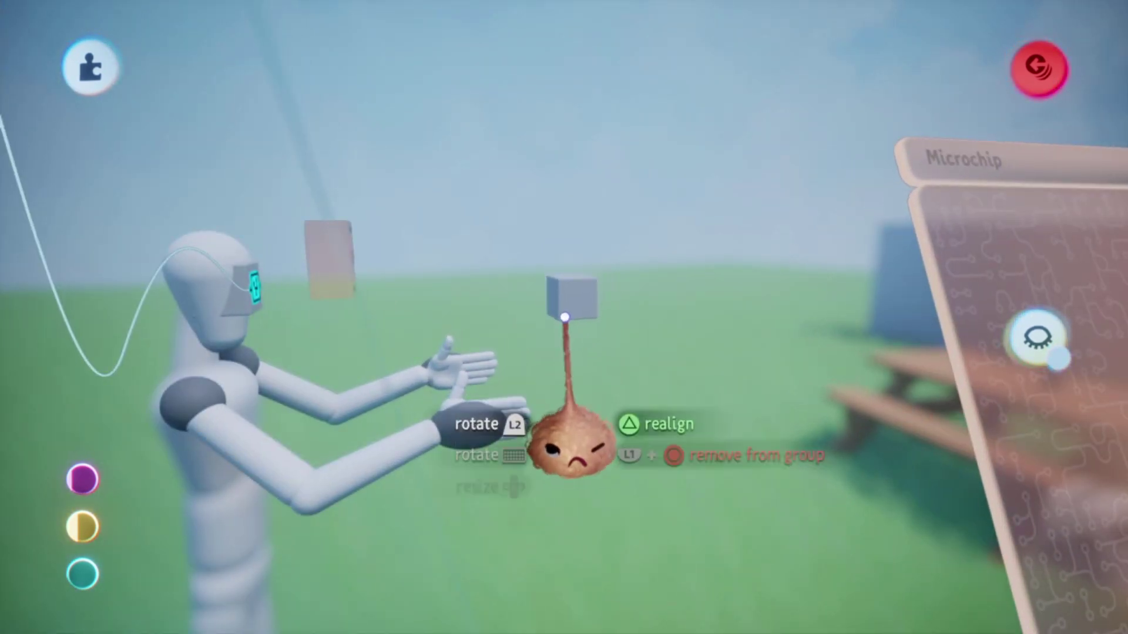
{"action": "left_click_drag", "start_coordinate": [569, 447], "coordinate": [564, 476]}
{"action": "left_click_drag", "start_coordinate": [559, 315], "coordinate": [611, 267]}
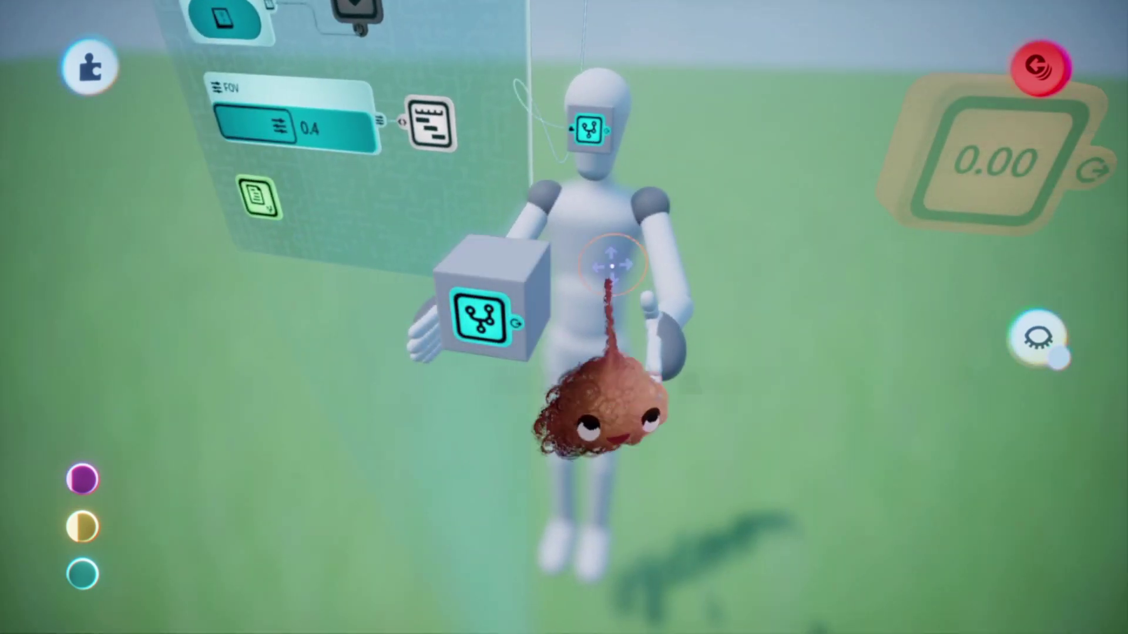
- Add a Tag gadget named TP_Pickup to the cube's microchip
{"action": "left_click", "coordinate": [491, 214]}
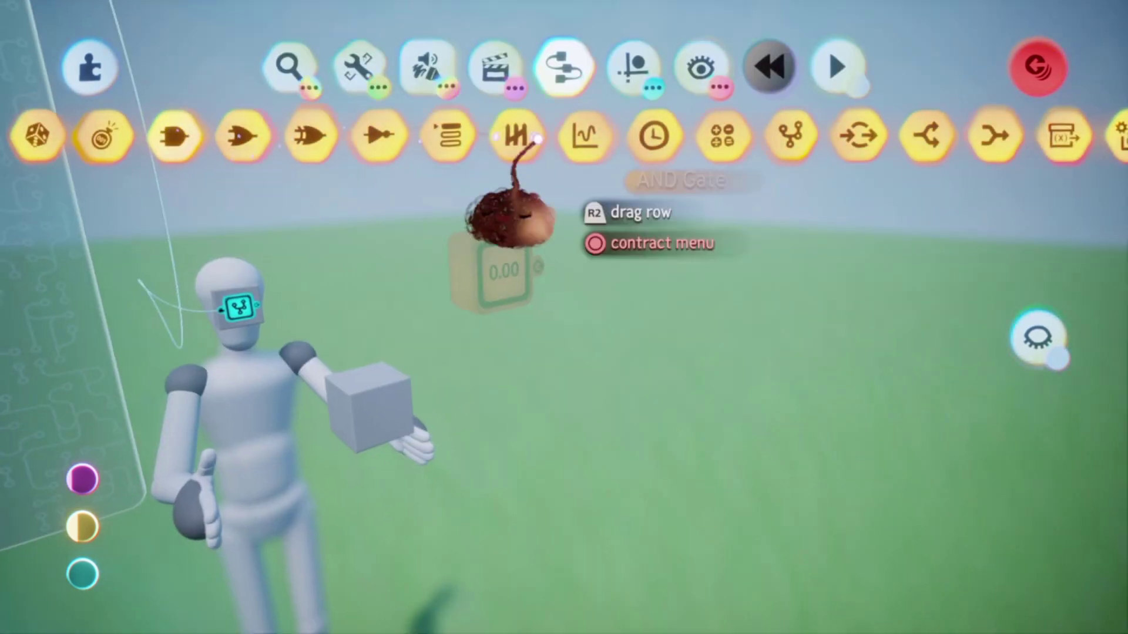
{"action": "left_click", "coordinate": [418, 558]}
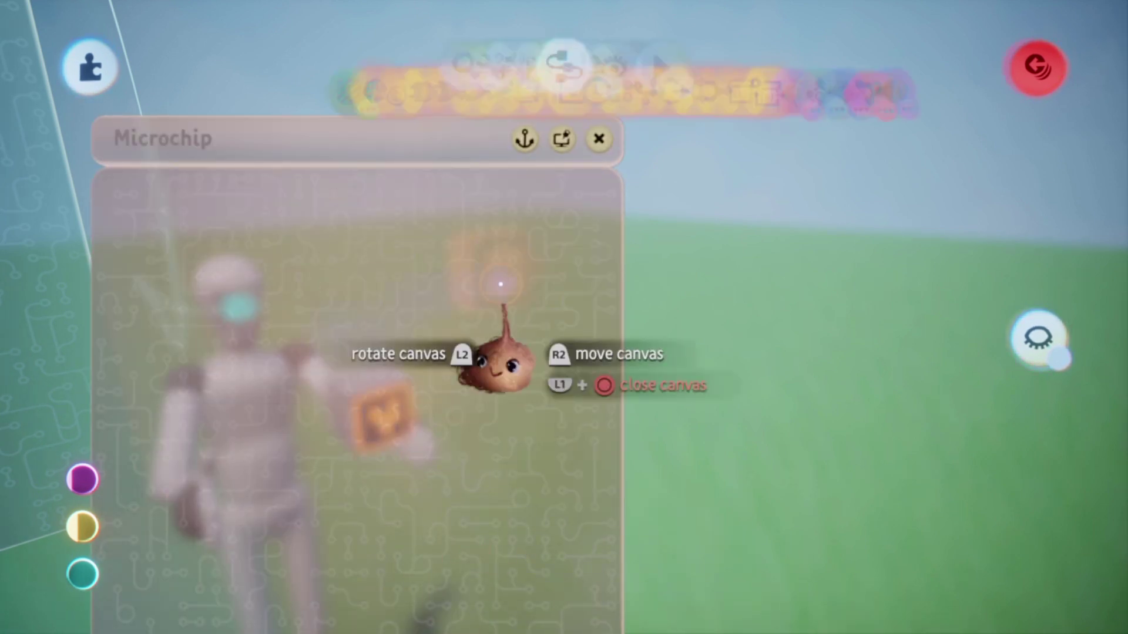
{"action": "left_click", "coordinate": [101, 131]}
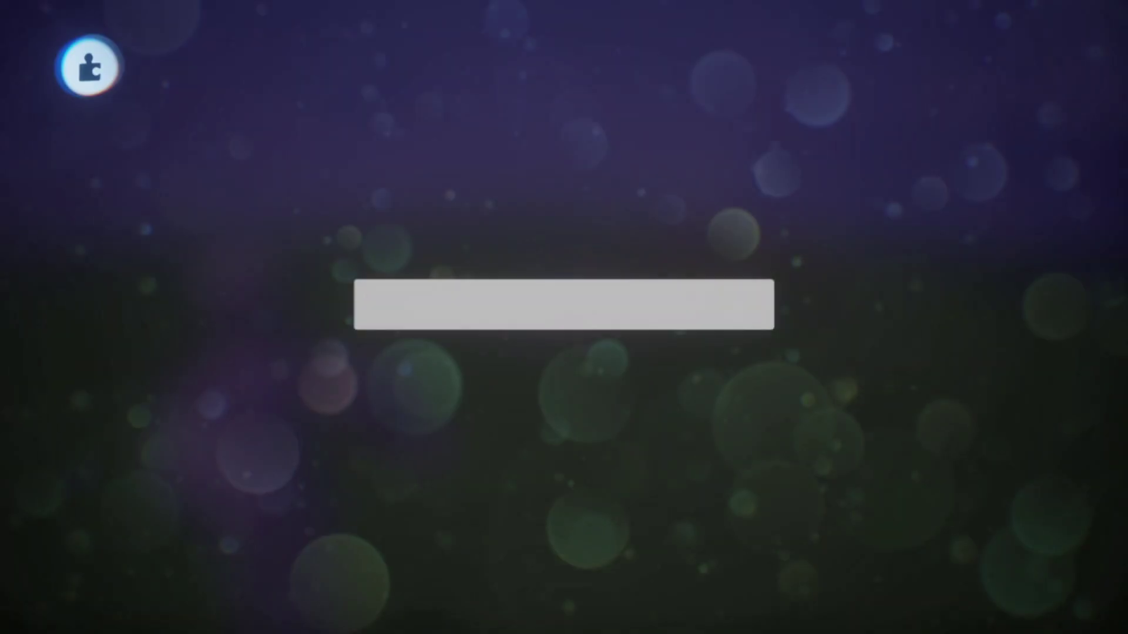
{"action": "type", "text": "TP_Picku"}
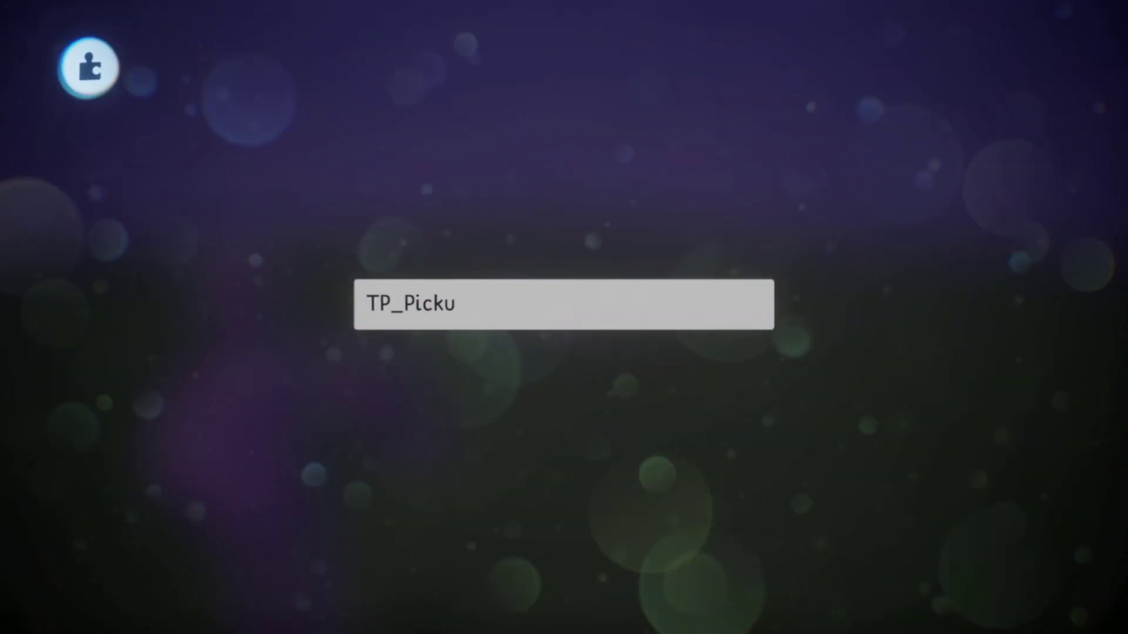
{"action": "type", "text": "p"}
{"action": "key", "text": "Return"}
{"action": "key", "text": "Escape"}
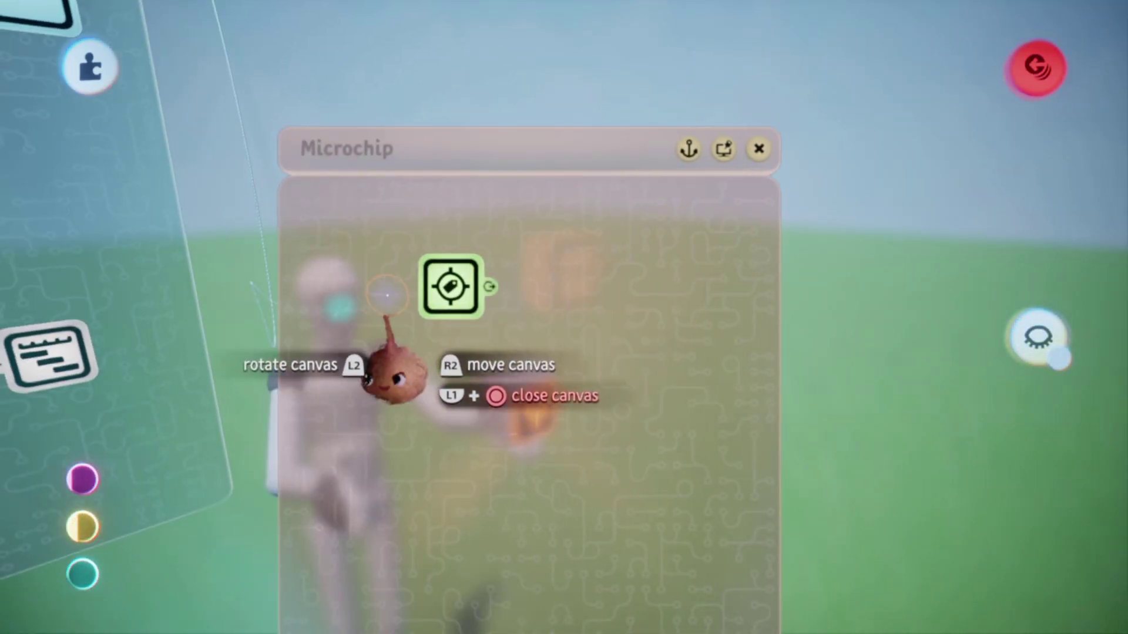
- Set the Follower gadget's target tag to TP_Pickup
{"action": "middle_click_drag", "start_coordinate": [449, 365], "coordinate": [558, 370]}
{"action": "left_click", "coordinate": [558, 370]}
{"action": "key", "text": "Right"}
{"action": "key", "text": "Right"}
{"action": "key", "text": "Right"}
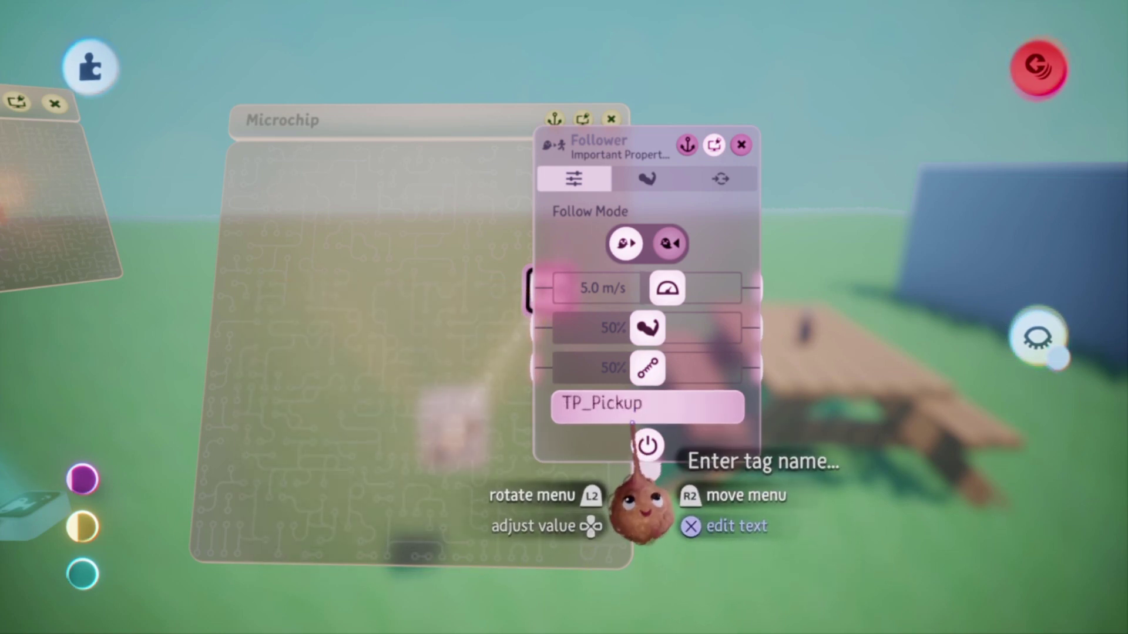
{"action": "key", "text": "Escape"}
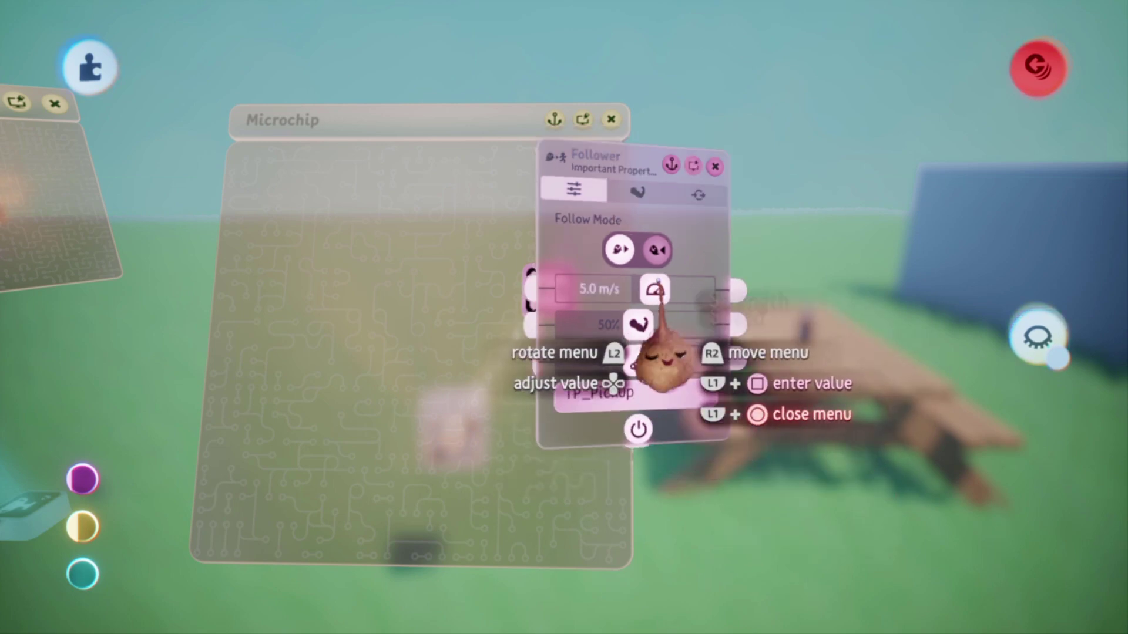
- Start playing the Grab tutorial scene from the main menu
{"action": "middle_click_drag", "start_coordinate": [549, 327], "coordinate": [511, 470]}
{"action": "key", "text": "Escape"}
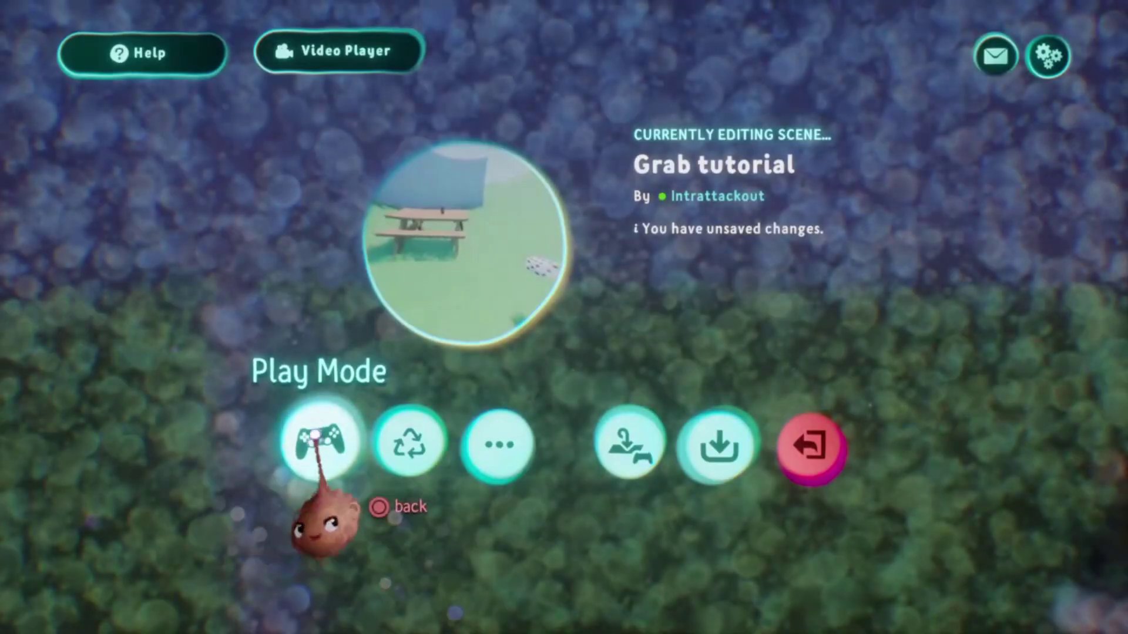
{"action": "left_click", "coordinate": [315, 464]}
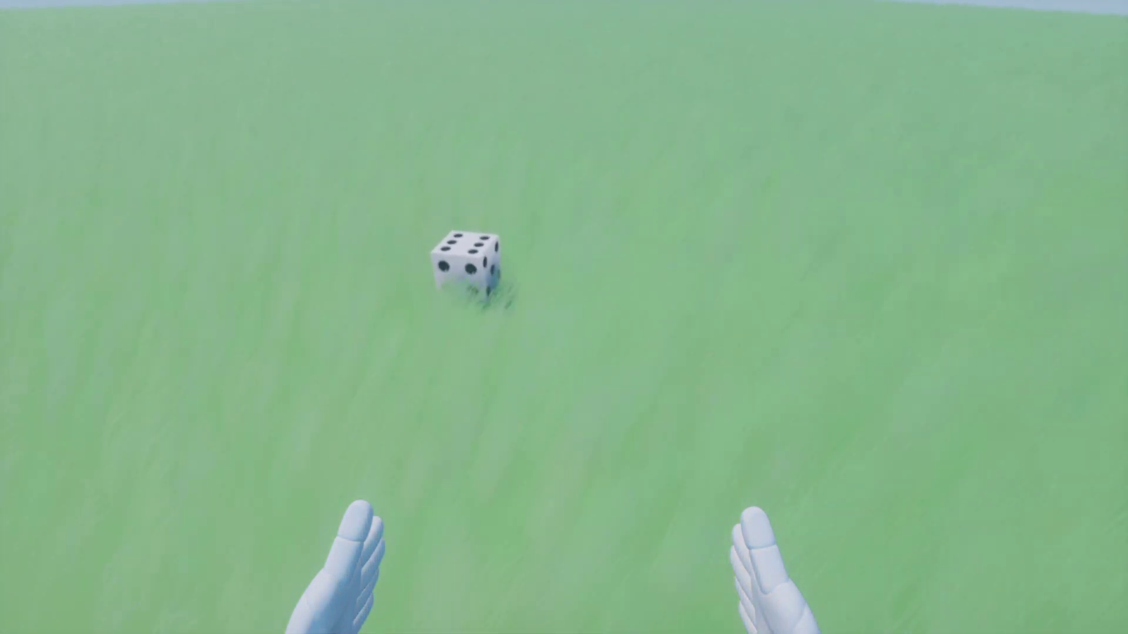
- Pause the play test and switch back to Edit Mode
{"action": "key", "text": "Escape"}
{"action": "left_click", "coordinate": [270, 446]}
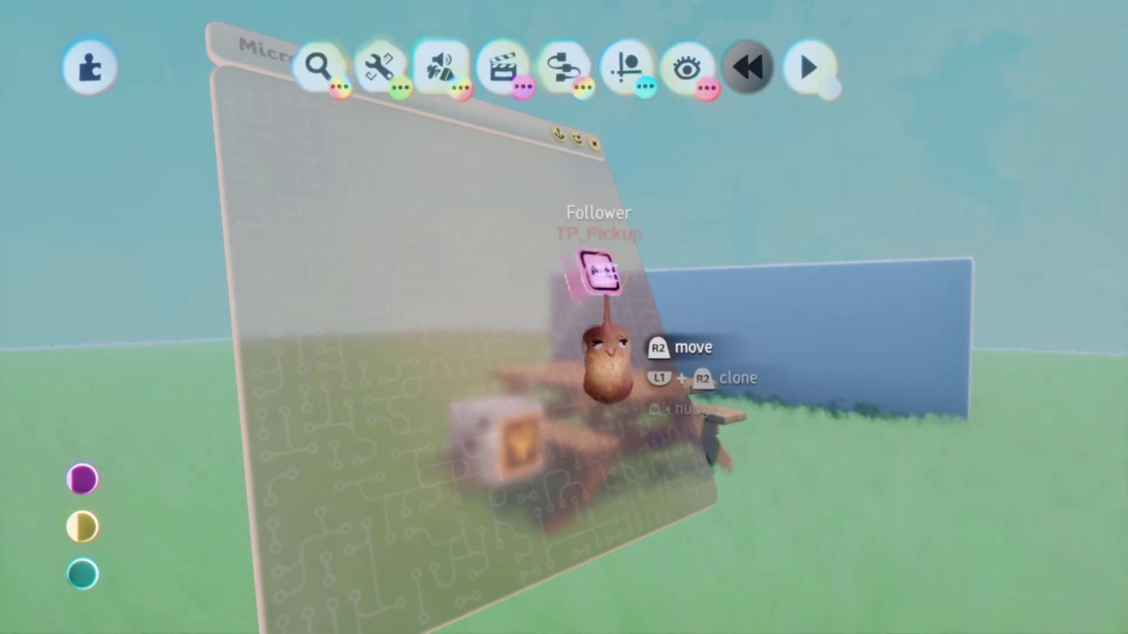
- Play-test the die pickup, then raise the lower Follower slider from 50% to 100%
{"action": "left_click", "coordinate": [599, 271]}
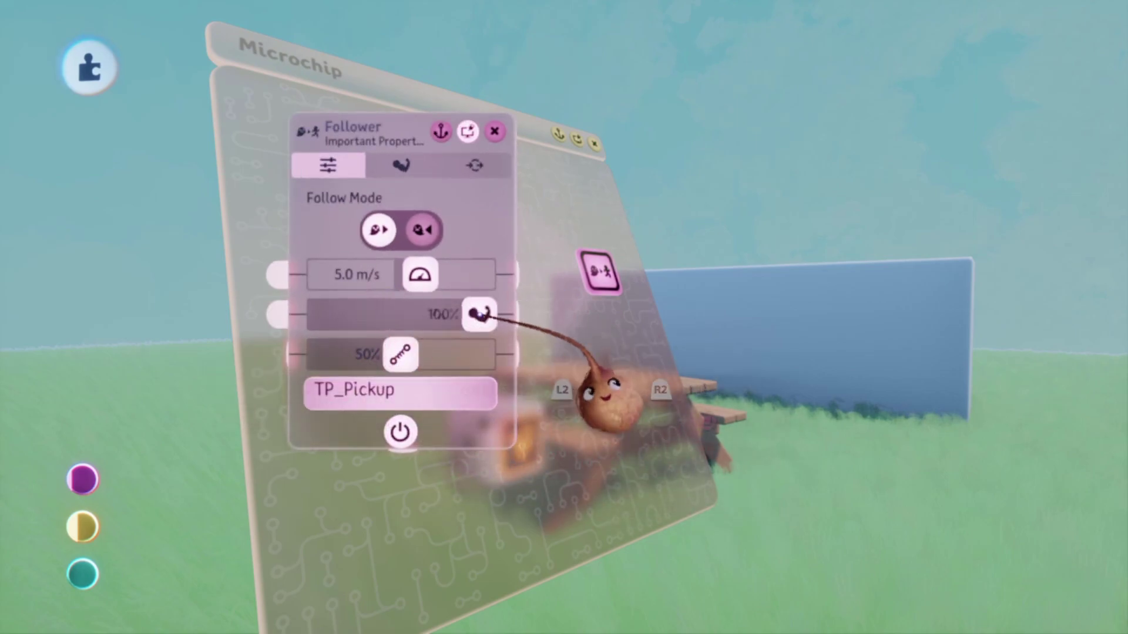
{"action": "key", "text": "Escape"}
{"action": "left_click", "coordinate": [317, 443]}
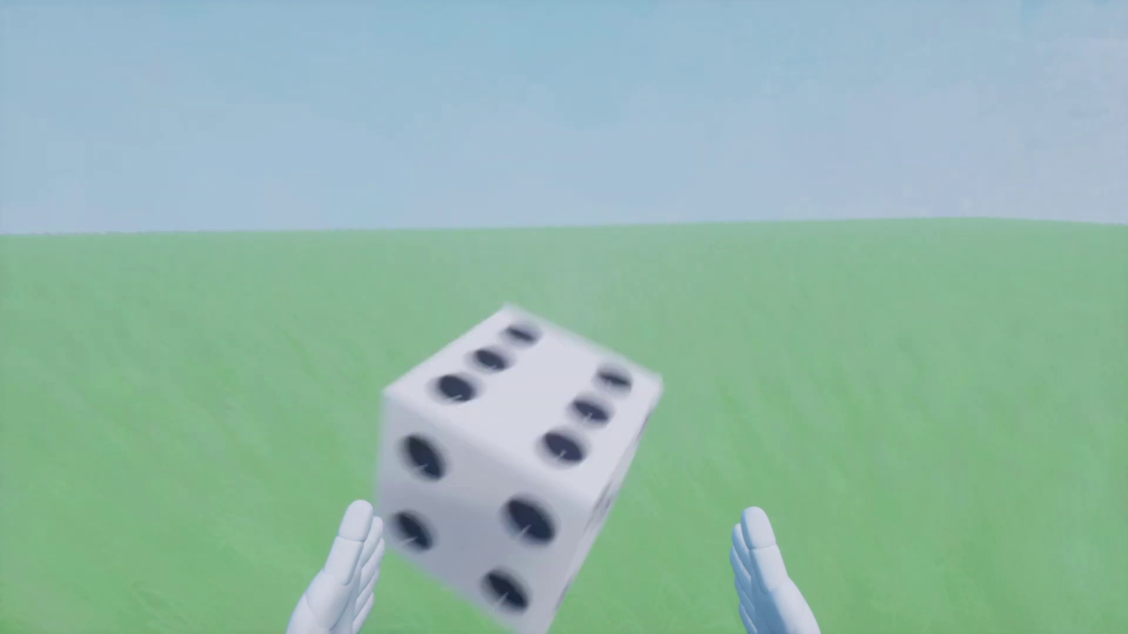
{"action": "key", "text": "Escape"}
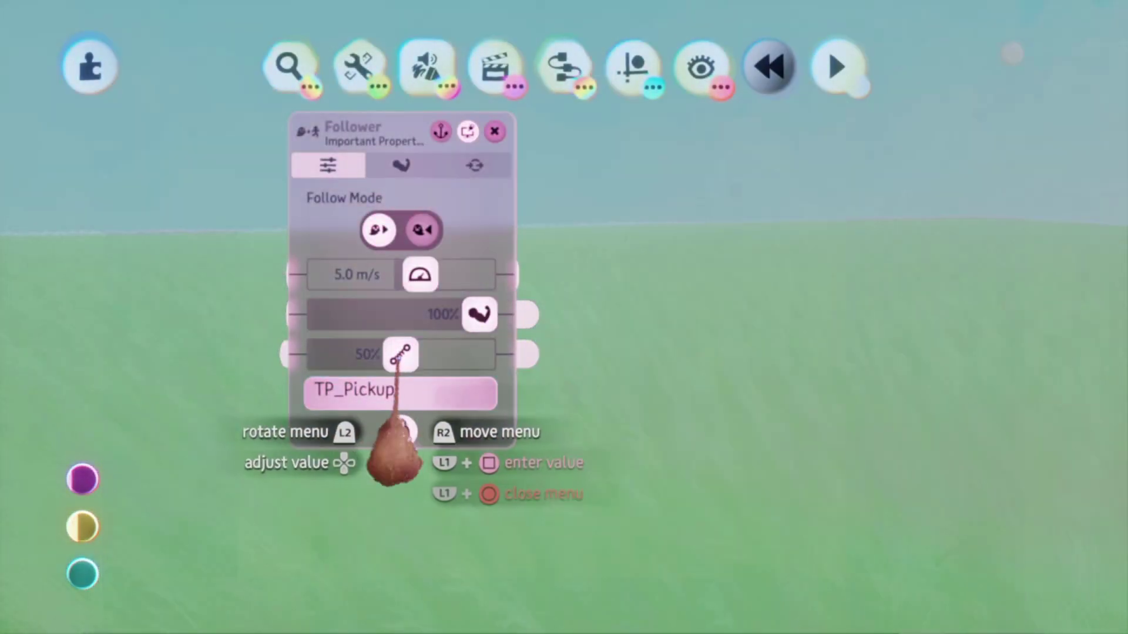
{"action": "left_click_drag", "start_coordinate": [399, 354], "coordinate": [666, 447]}
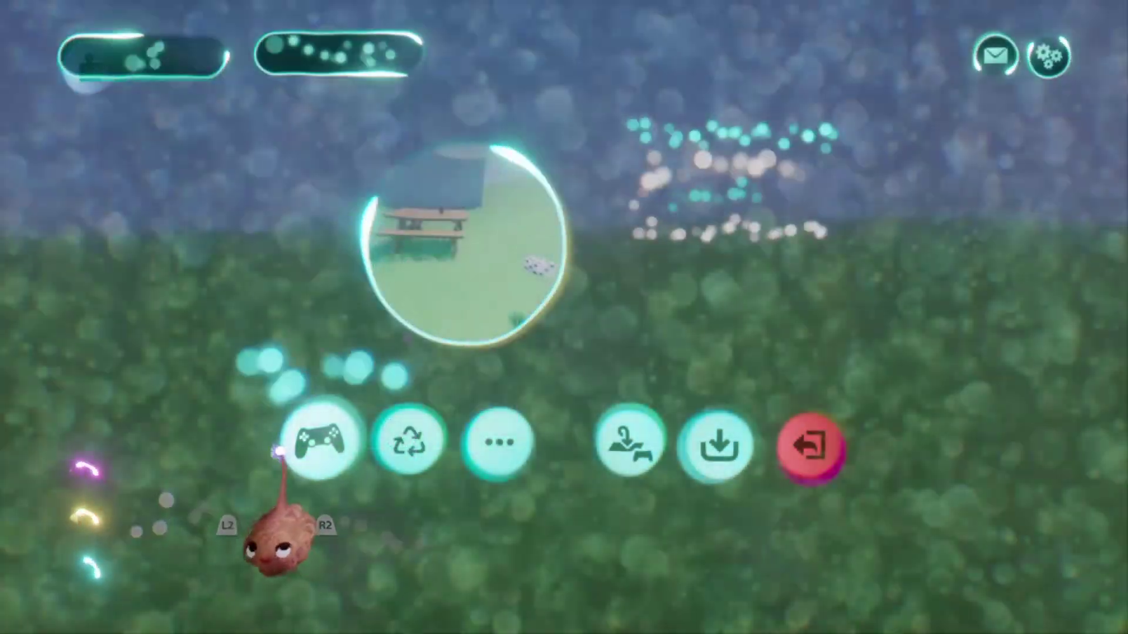
{"action": "key", "text": "Escape"}
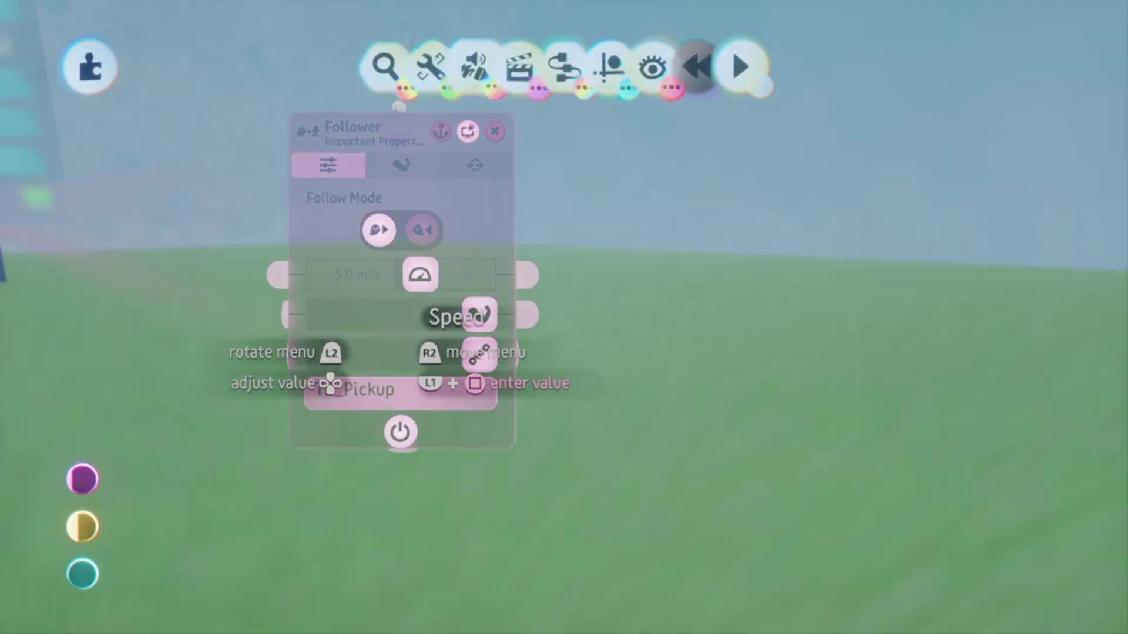
- Set the Follower speed to 120 m/s and play the scene to carry the die
{"action": "left_click", "coordinate": [406, 347]}
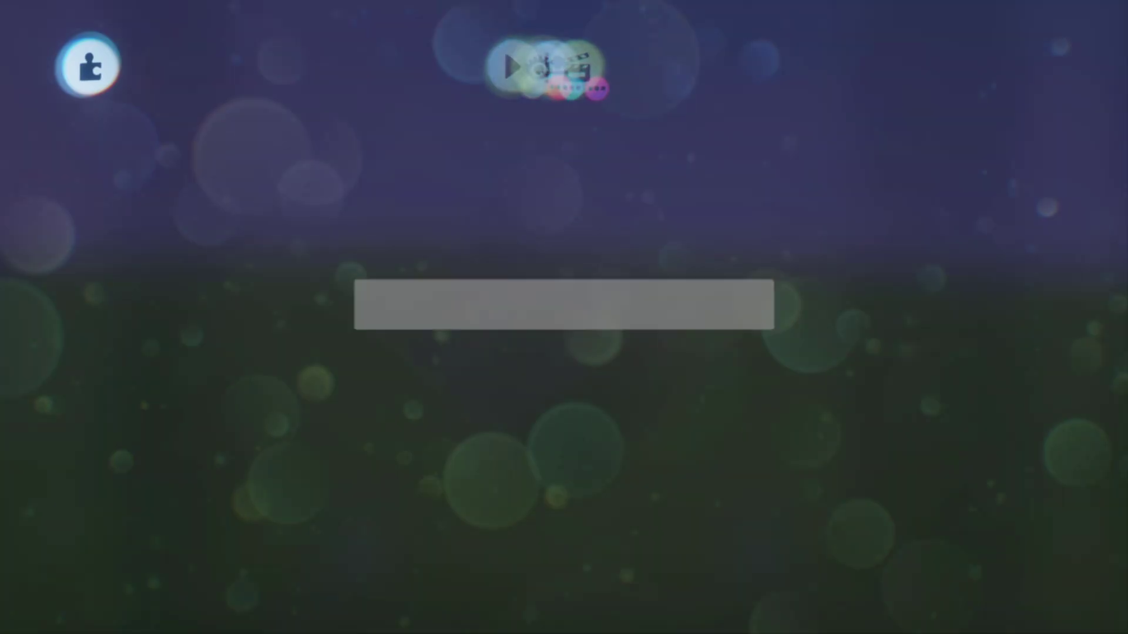
{"action": "type", "text": "120"}
{"action": "key", "text": "Return"}
{"action": "key", "text": "Escape"}
{"action": "key", "text": "Return"}
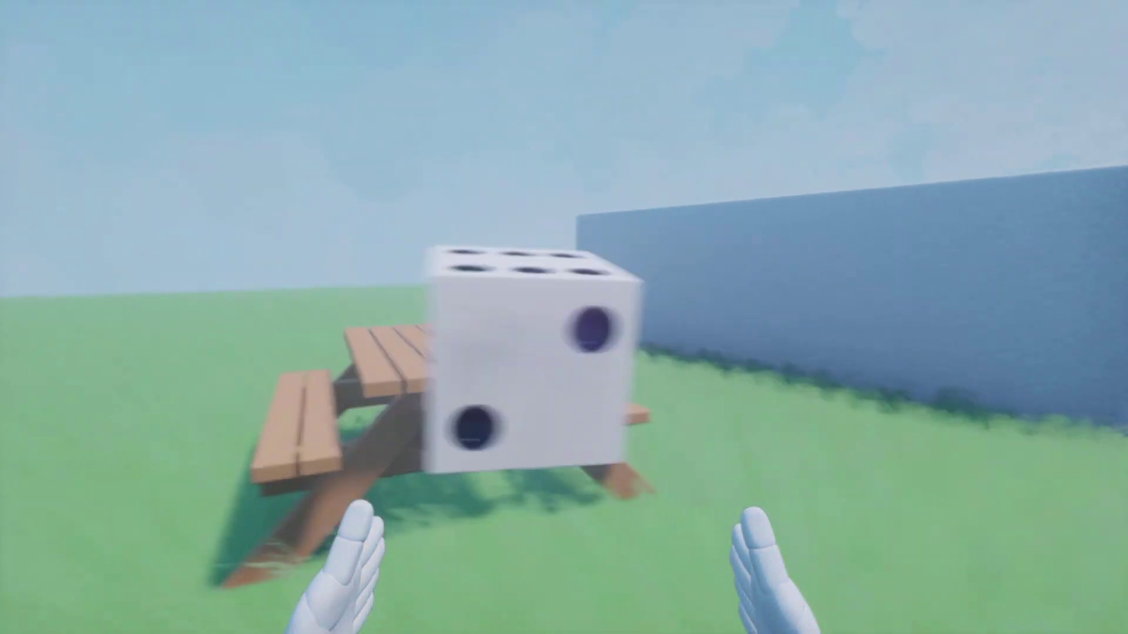
- Pause the play test, return to Edit Mode and close the Follower's 120.0 m/s settings
{"action": "key", "text": "Escape"}
{"action": "key", "text": "Return"}
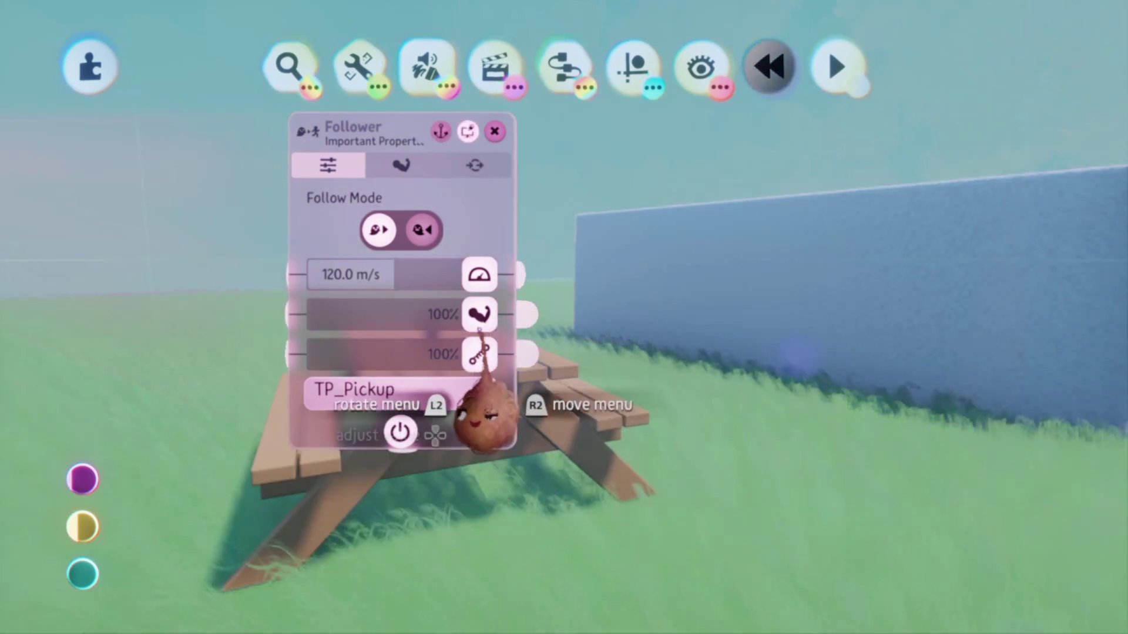
{"action": "key", "text": "Escape"}
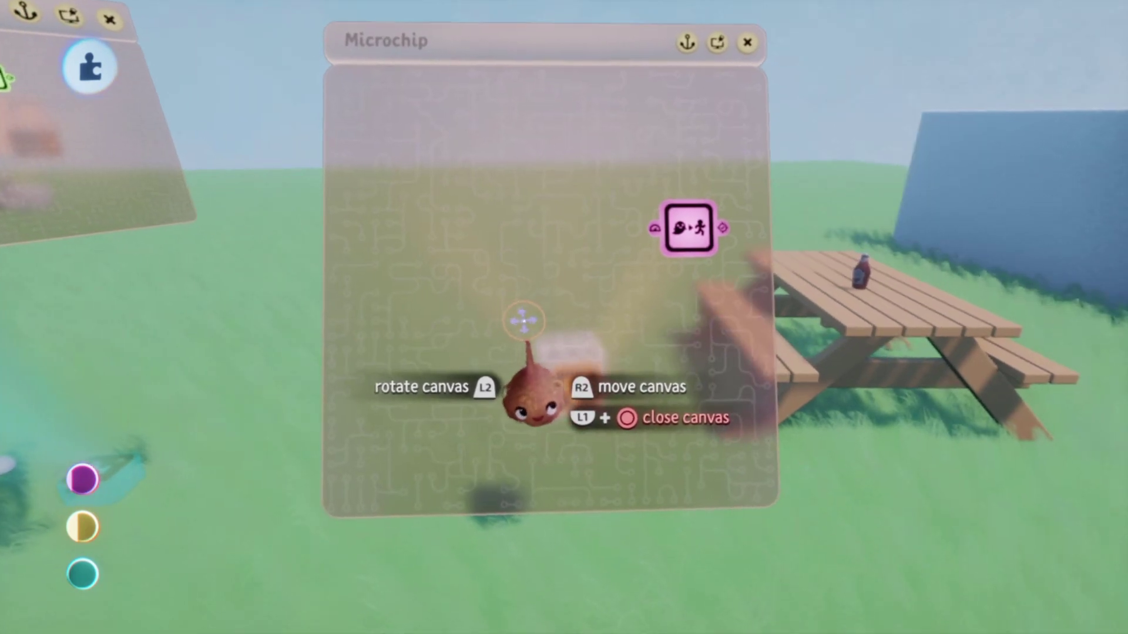
- Place a rotator gadget from the gadget palette onto the die's microchip
{"action": "left_click", "coordinate": [565, 71]}
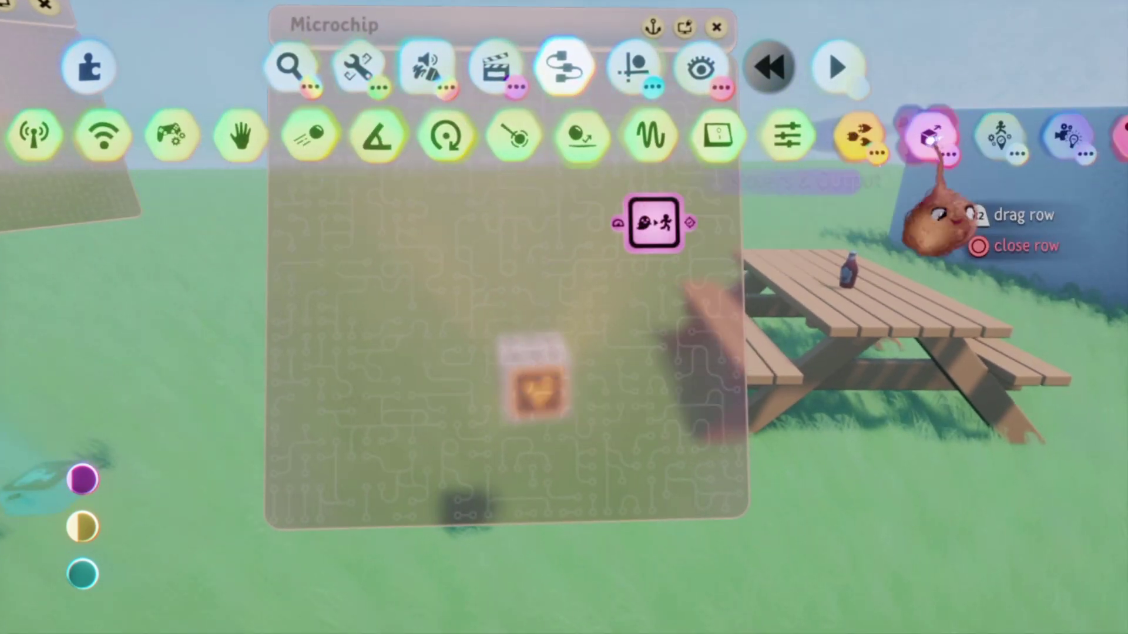
{"action": "left_click", "coordinate": [112, 139]}
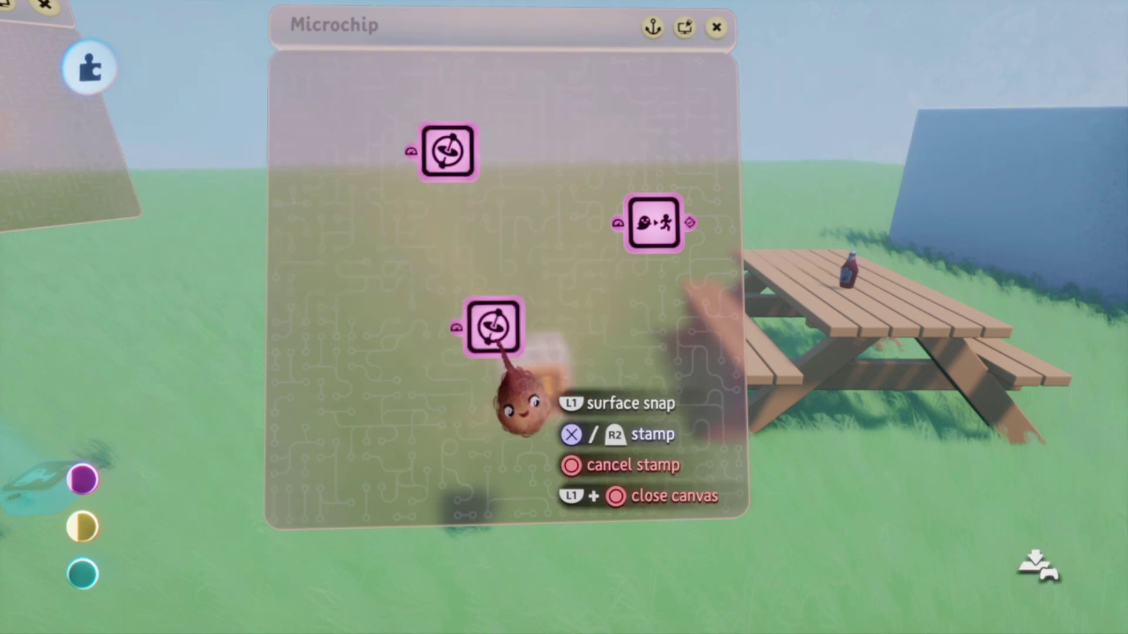
{"action": "left_click", "coordinate": [464, 151]}
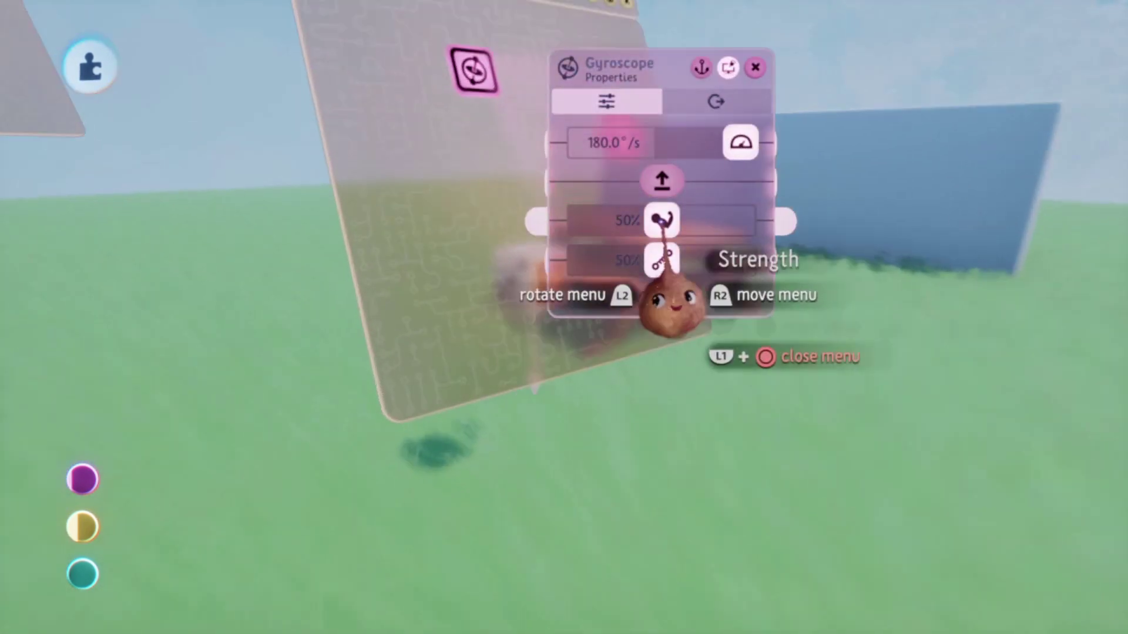
- Play-test carrying the upright die, then return to edit mode
{"action": "key", "text": "Escape"}
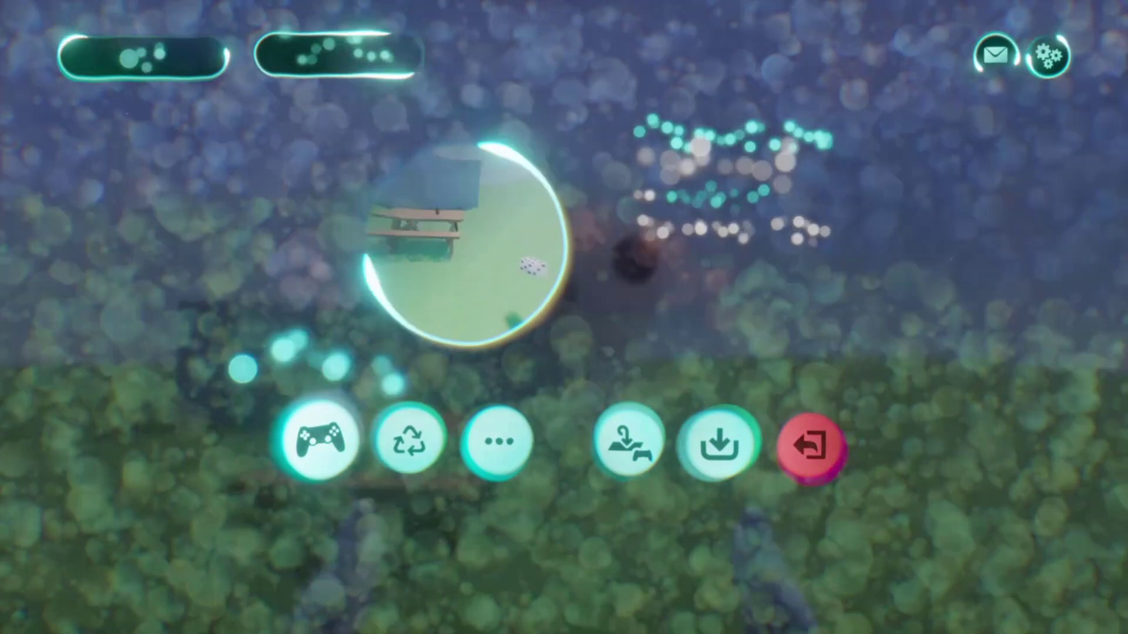
{"action": "left_click", "coordinate": [323, 441]}
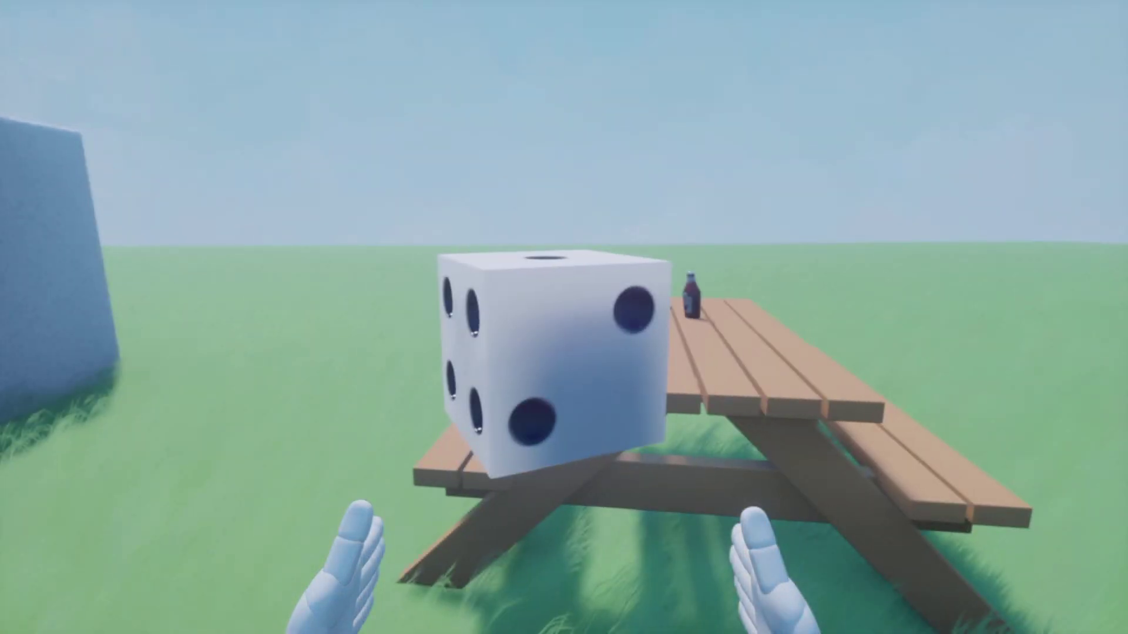
{"action": "key", "text": "Escape"}
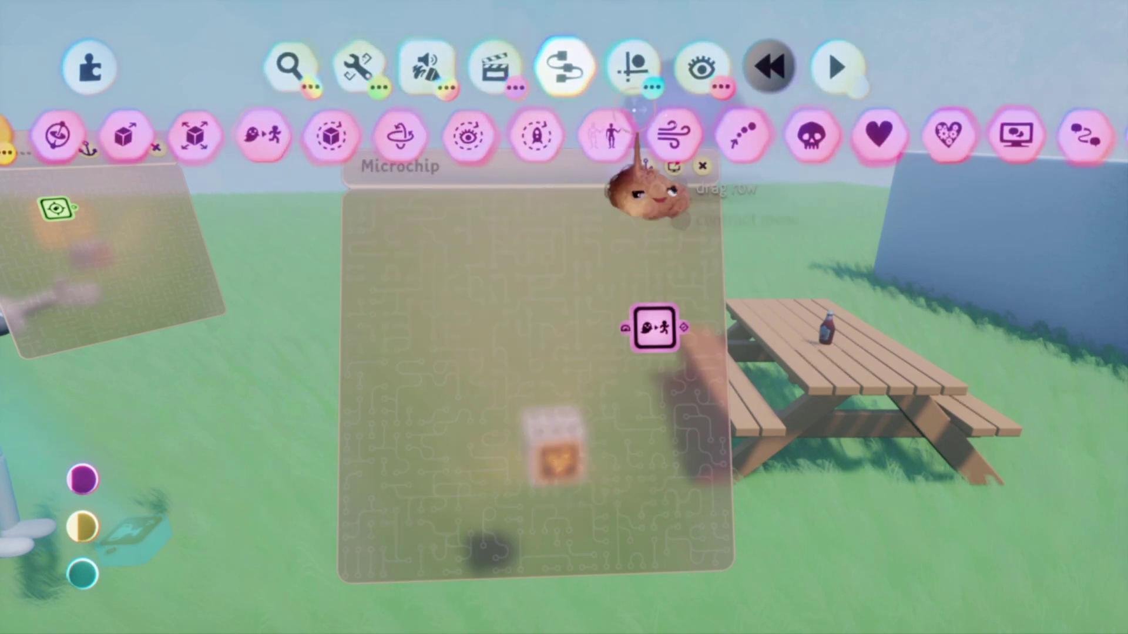
- Stamp a Look At Rotator onto the microchip and view its settings
{"action": "left_click", "coordinate": [655, 327]}
{"action": "left_click", "coordinate": [510, 235]}
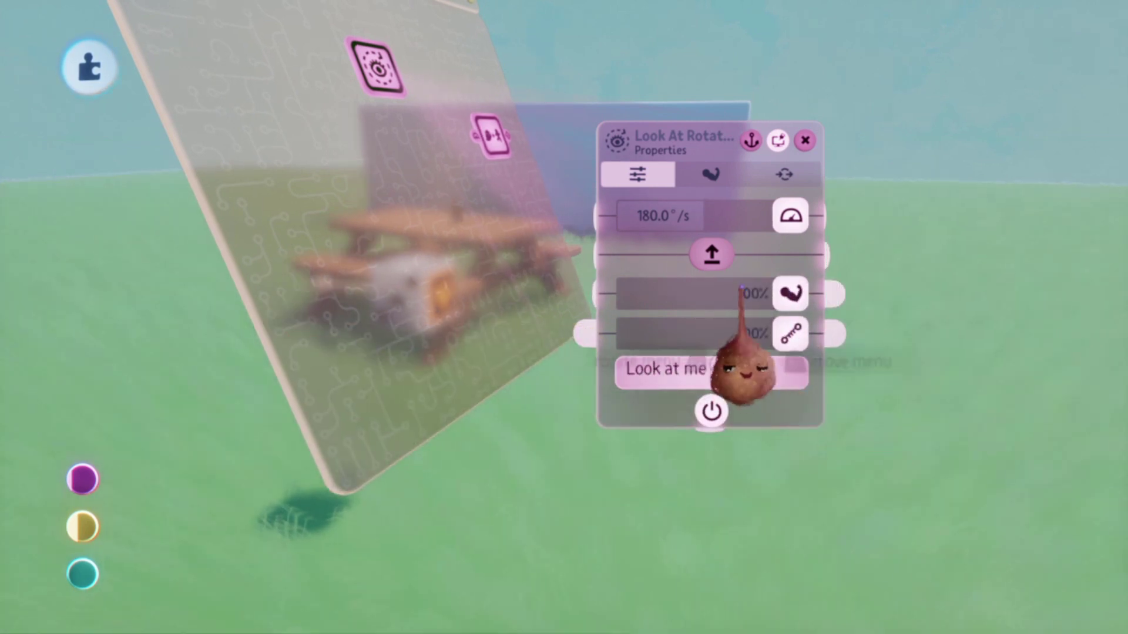
{"action": "key", "text": "Escape"}
- Play-test the scene with the Look At Rotator, returning to editing twice
{"action": "key", "text": "Escape"}
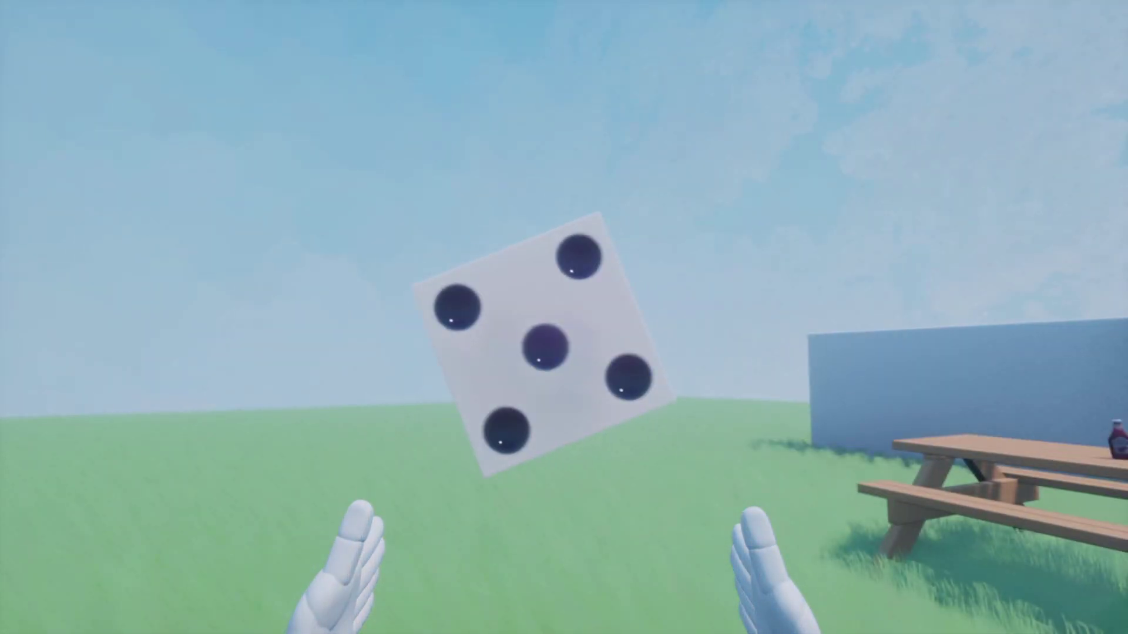
{"action": "key", "text": "Escape"}
{"action": "left_click", "coordinate": [276, 440]}
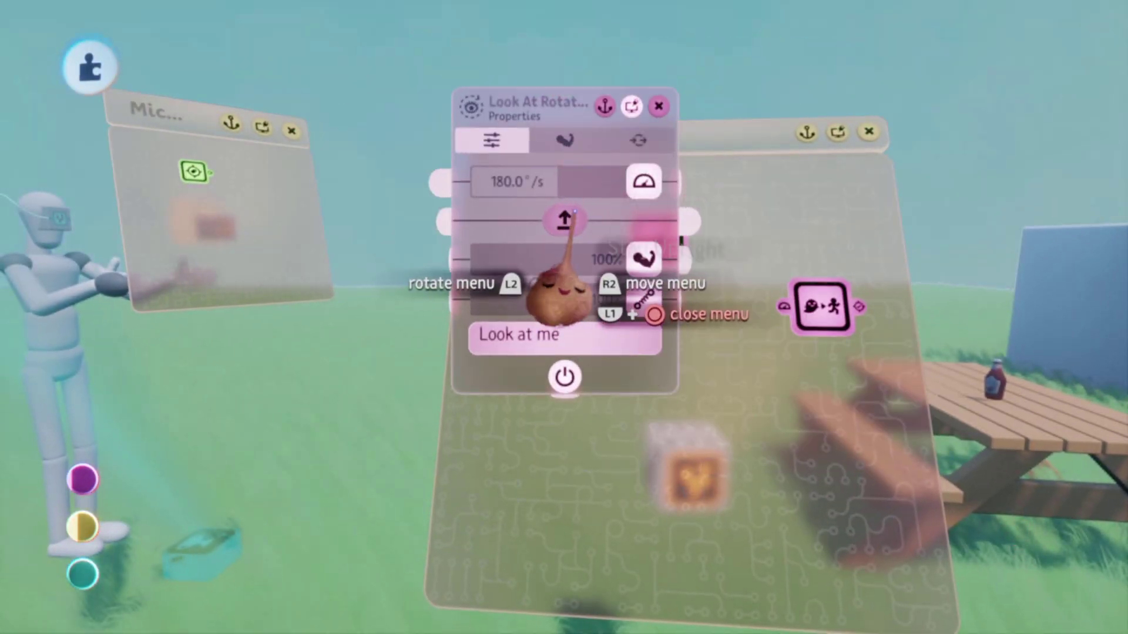
{"action": "key", "text": "Escape"}
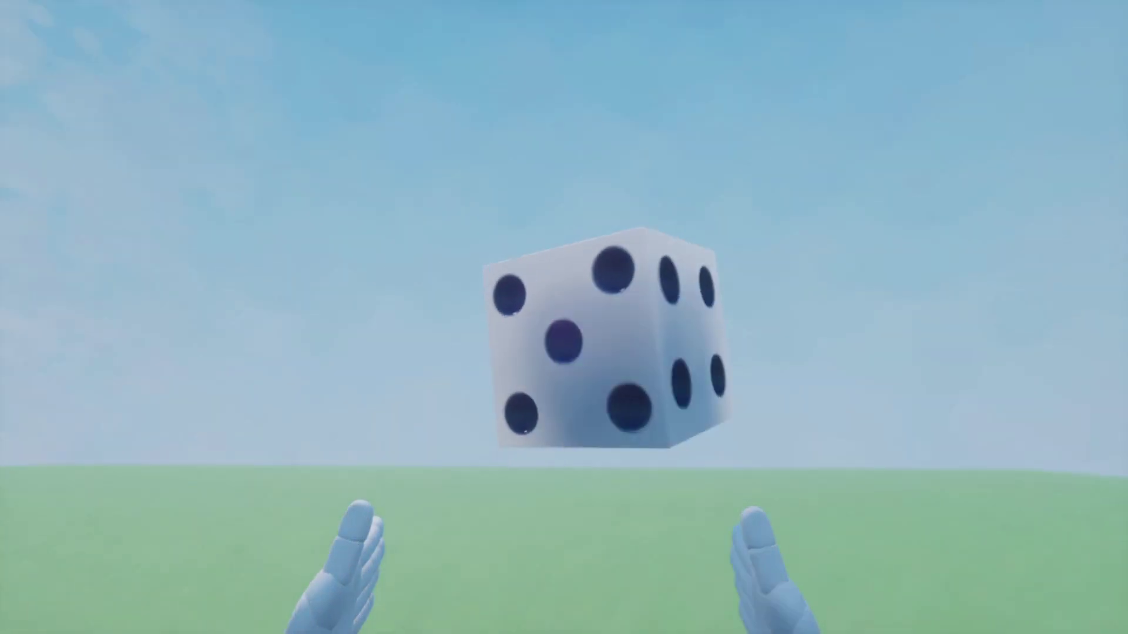
{"action": "key", "text": "Escape"}
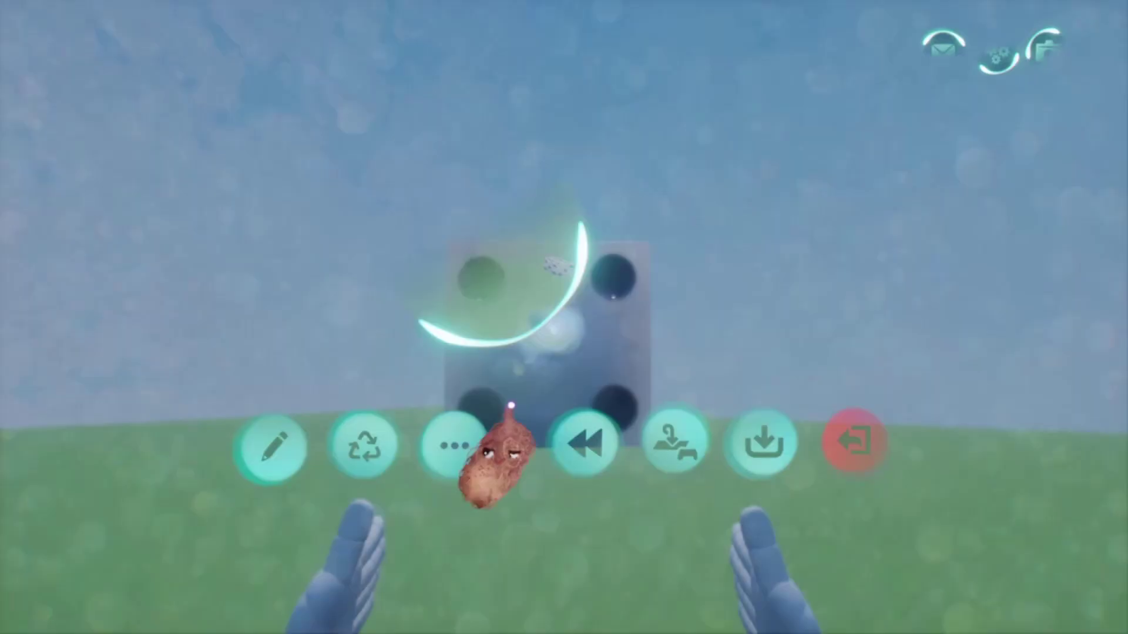
{"action": "key", "text": "Return"}
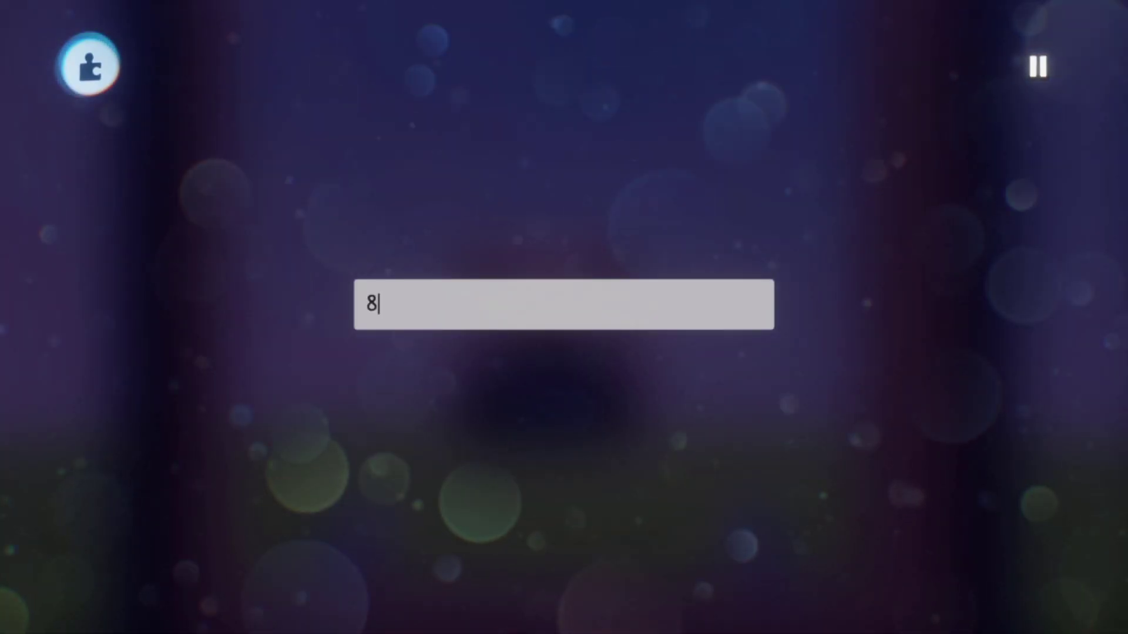
{"action": "type", "text": "800000000000"}
{"action": "key", "text": "Return"}
{"action": "key", "text": "Escape"}
{"action": "left_click", "coordinate": [319, 446]}
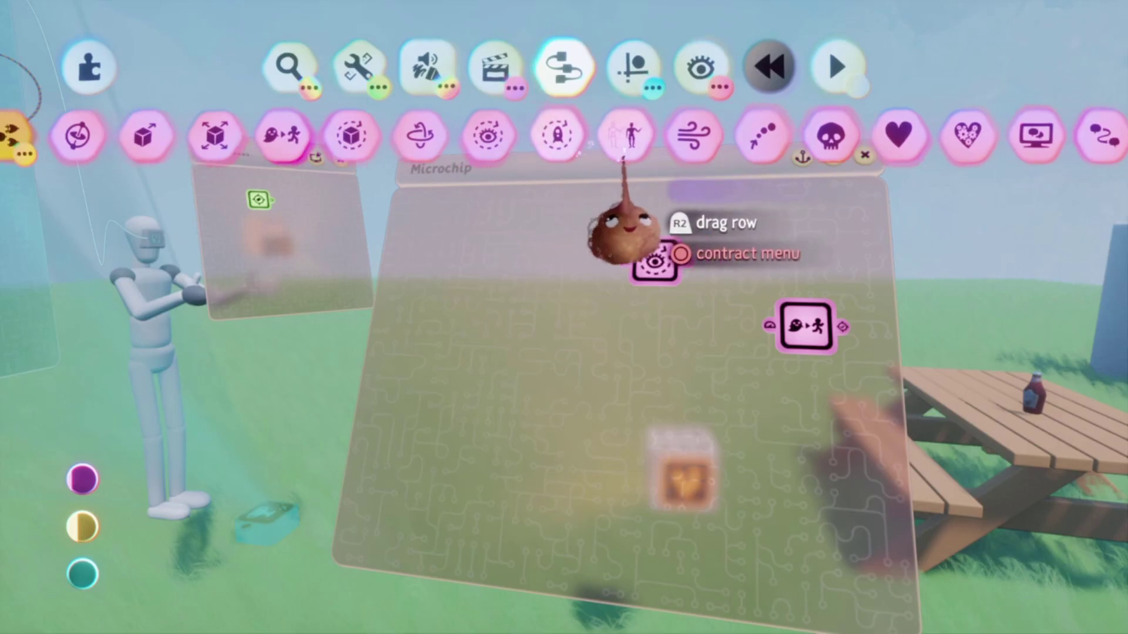
- Stamp a Logic Grab gadget onto the die's microchip and switch its Interrupt option on
{"action": "left_click_drag", "start_coordinate": [629, 239], "coordinate": [964, 235]}
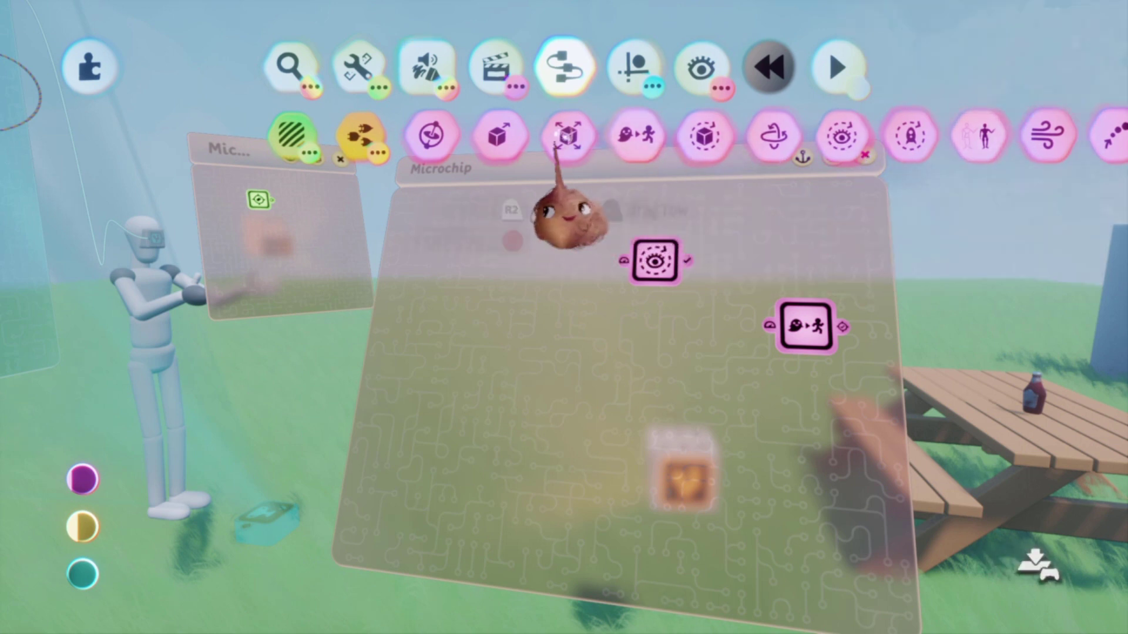
{"action": "left_click", "coordinate": [361, 138]}
{"action": "left_click", "coordinate": [515, 138]}
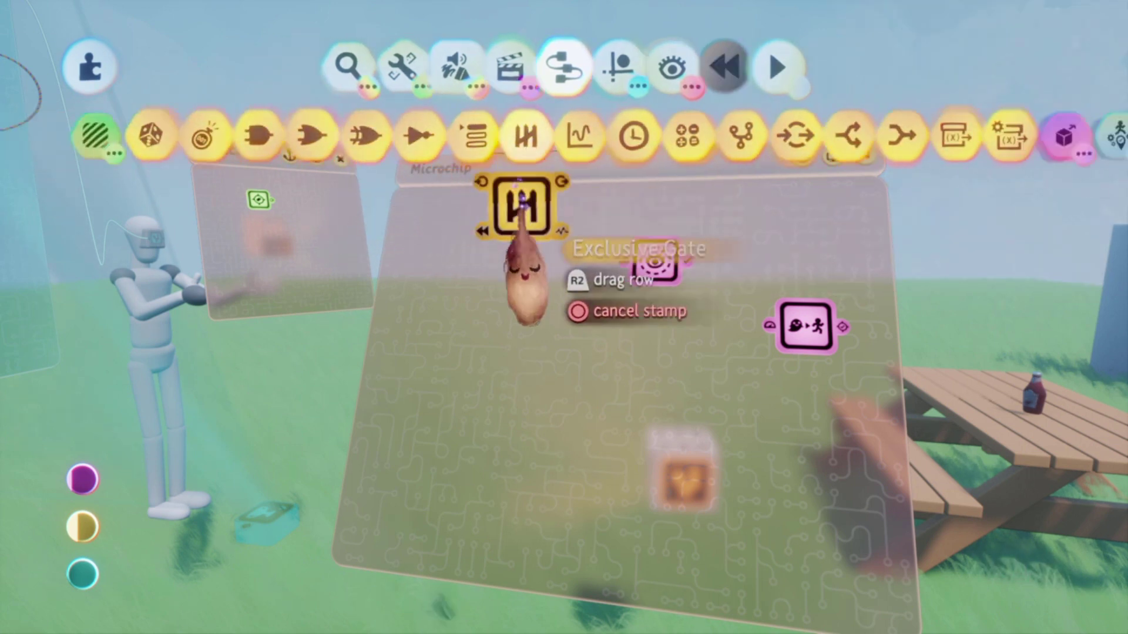
{"action": "left_click", "coordinate": [557, 432]}
{"action": "right_click", "coordinate": [629, 326]}
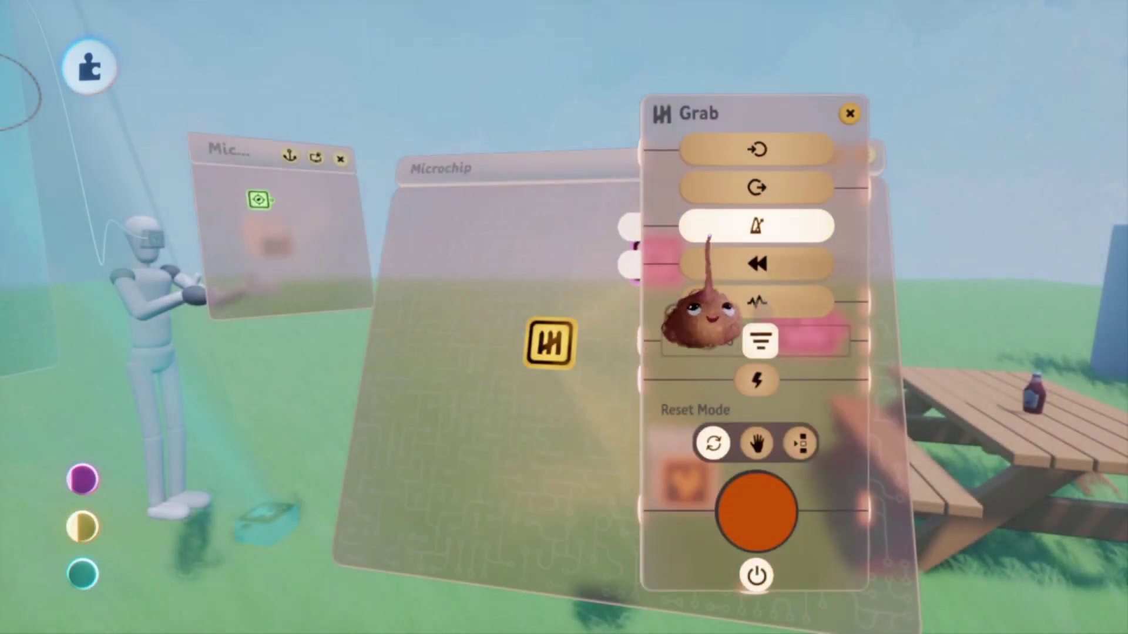
{"action": "left_click", "coordinate": [757, 382]}
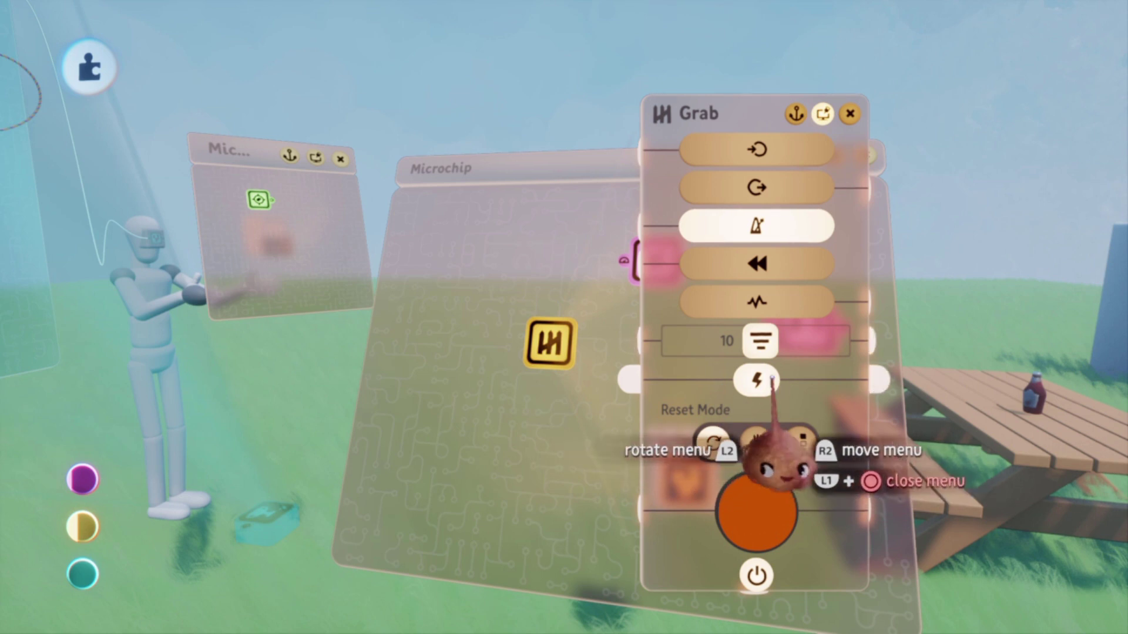
{"action": "middle_click_drag", "start_coordinate": [791, 379], "coordinate": [746, 306]}
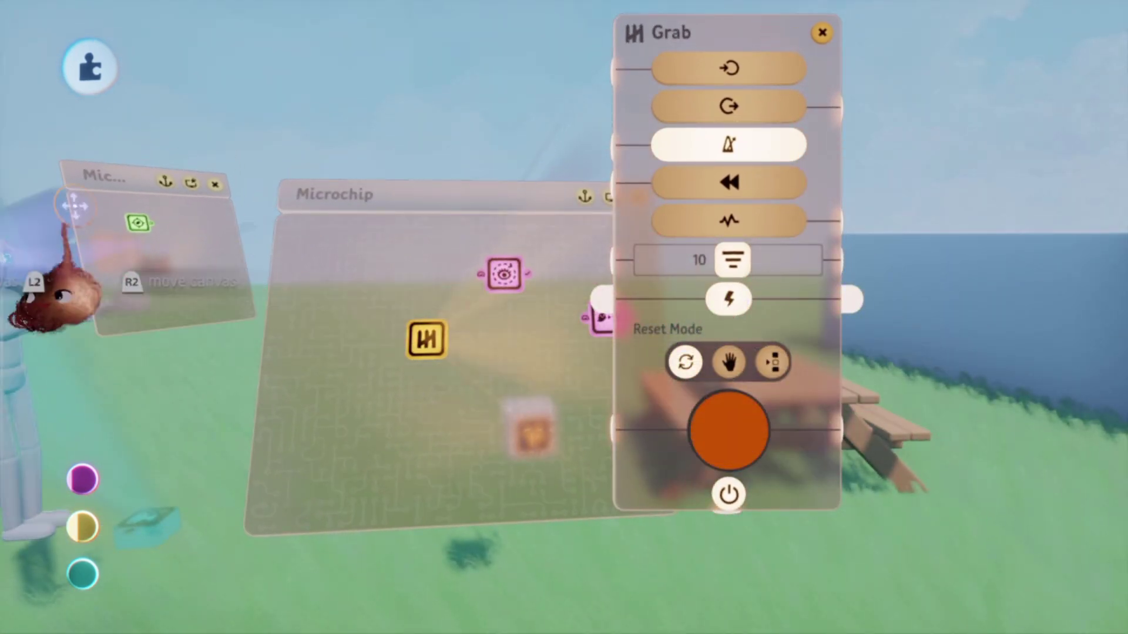
{"action": "middle_click_drag", "start_coordinate": [461, 355], "coordinate": [524, 355]}
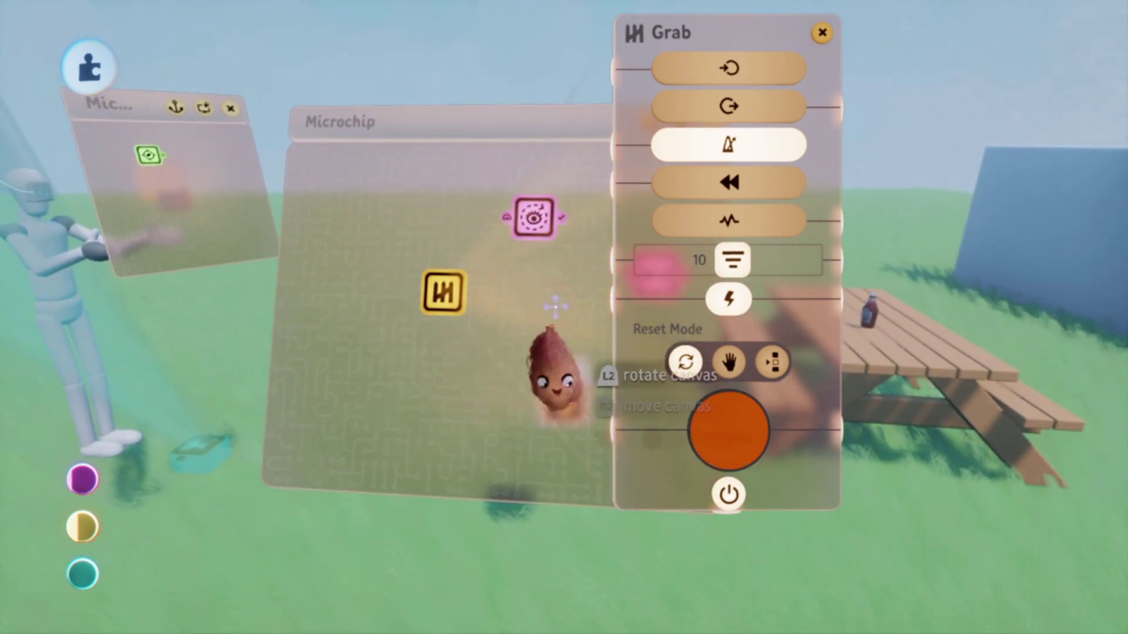
{"action": "mouse_move", "coordinate": [535, 361]}
{"action": "middle_mouse_down"}
{"action": "mouse_move", "coordinate": [481, 305]}
{"action": "mouse_move", "coordinate": [432, 312]}
{"action": "mouse_move", "coordinate": [525, 292]}
{"action": "middle_mouse_up"}
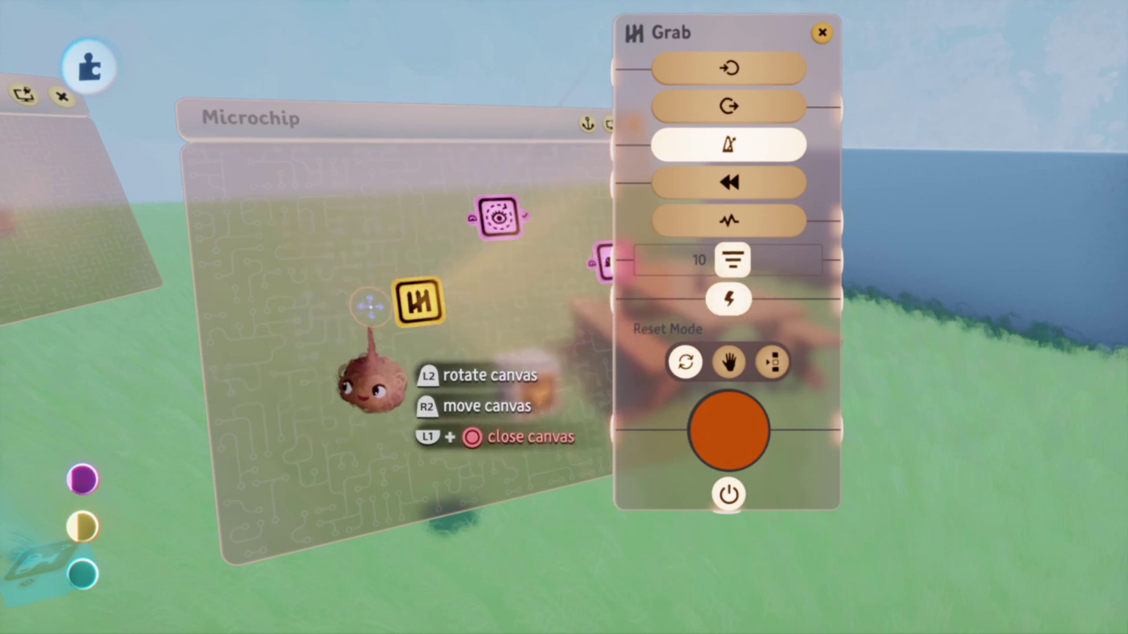
{"action": "middle_click_drag", "start_coordinate": [345, 340], "coordinate": [508, 341]}
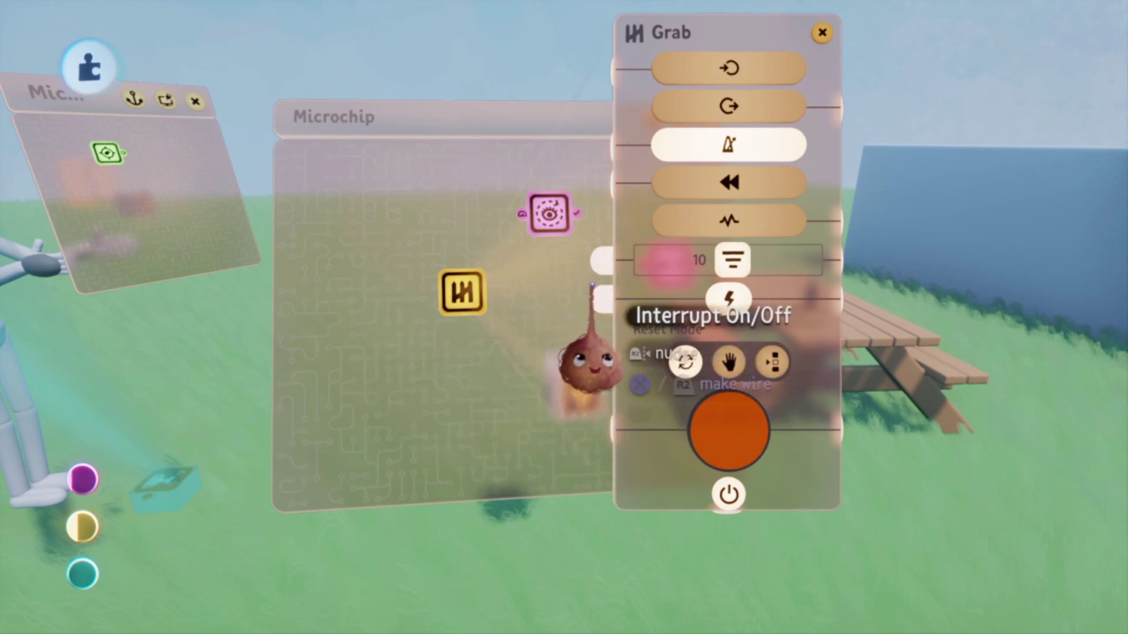
- Close the Grab settings and position the Look At Rotator beneath the Follower
{"action": "key", "text": "Escape"}
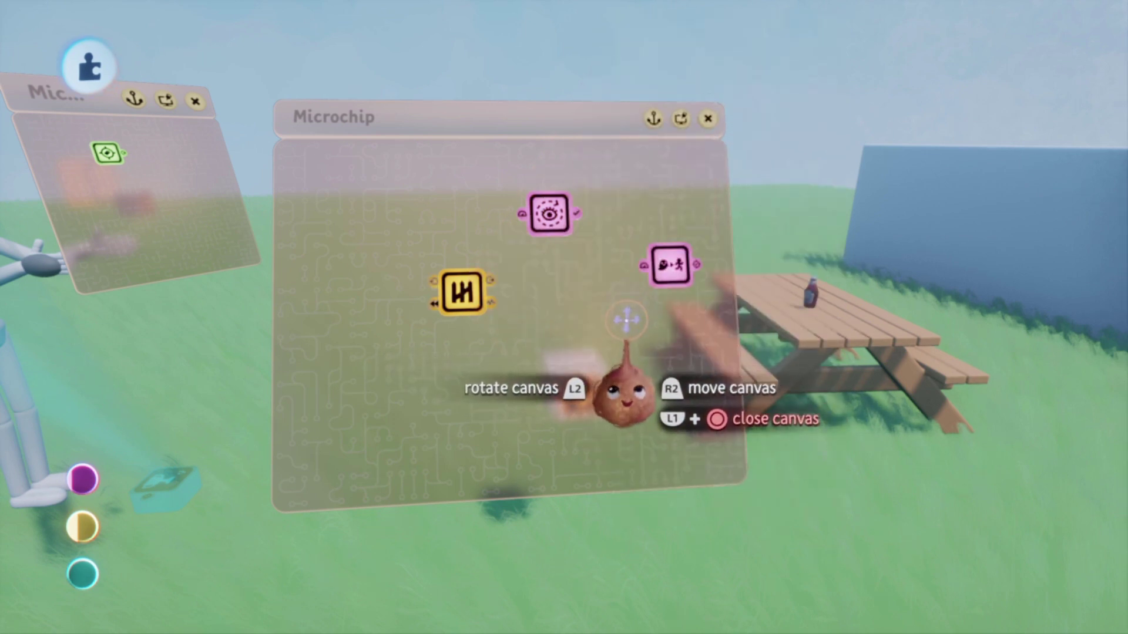
{"action": "middle_click_drag", "start_coordinate": [578, 343], "coordinate": [532, 324]}
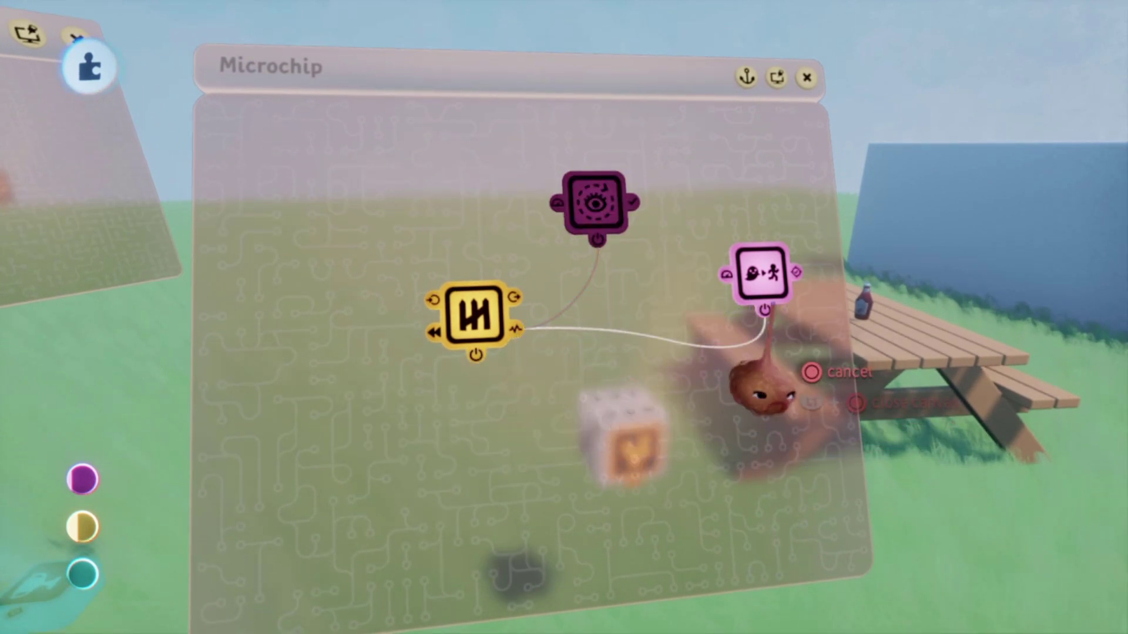
{"action": "left_click_drag", "start_coordinate": [593, 276], "coordinate": [658, 326]}
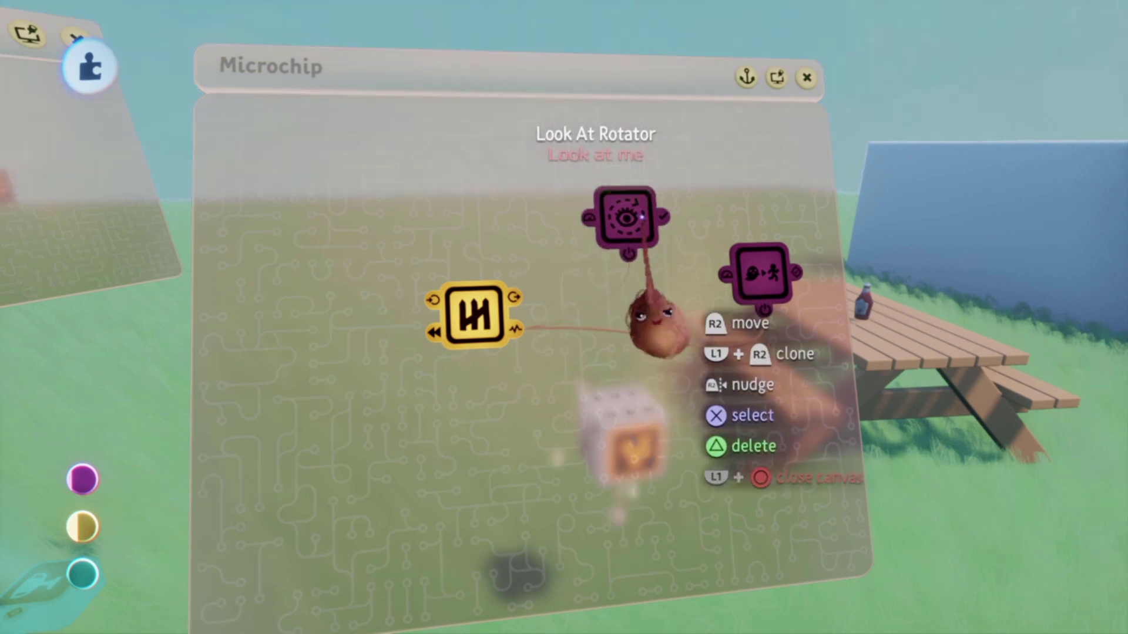
{"action": "left_click_drag", "start_coordinate": [786, 381], "coordinate": [786, 381]}
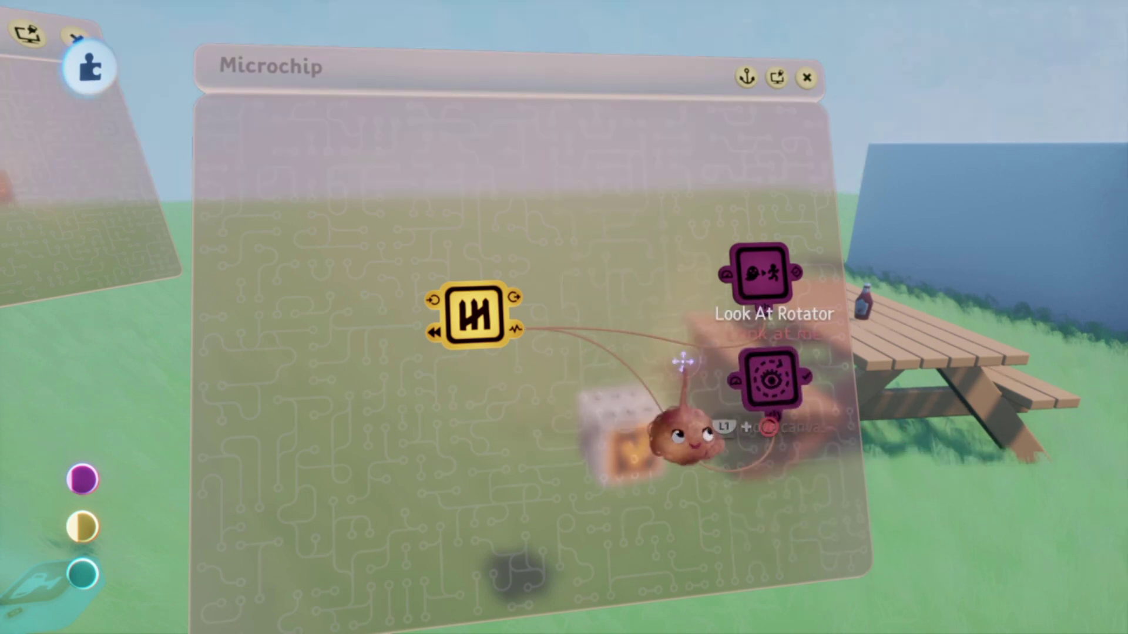